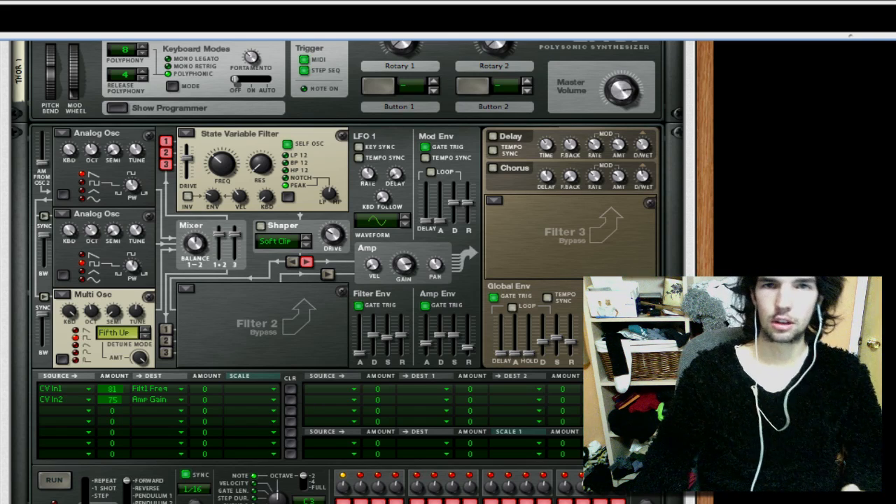
# - Create a new Combinator in the empty area of the rack
pyautogui.scroll(5, 350, 272)
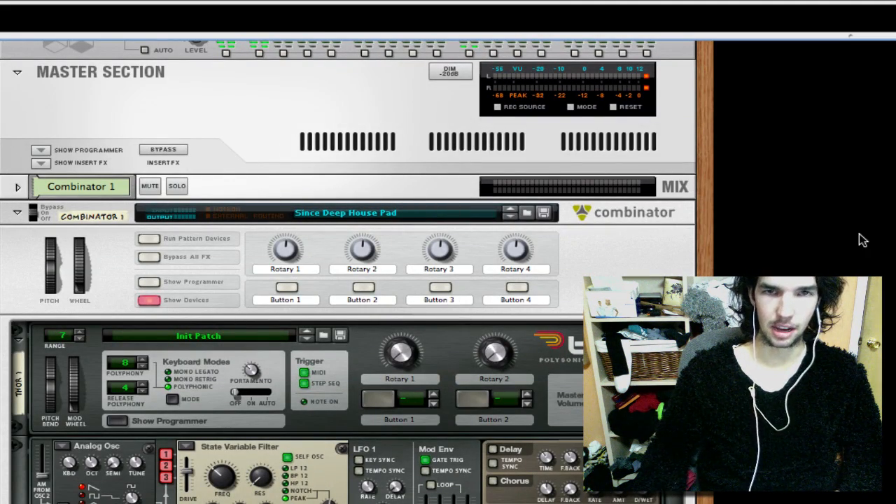
pyautogui.rightClick(687, 117)
pyautogui.moveTo(385, 219)
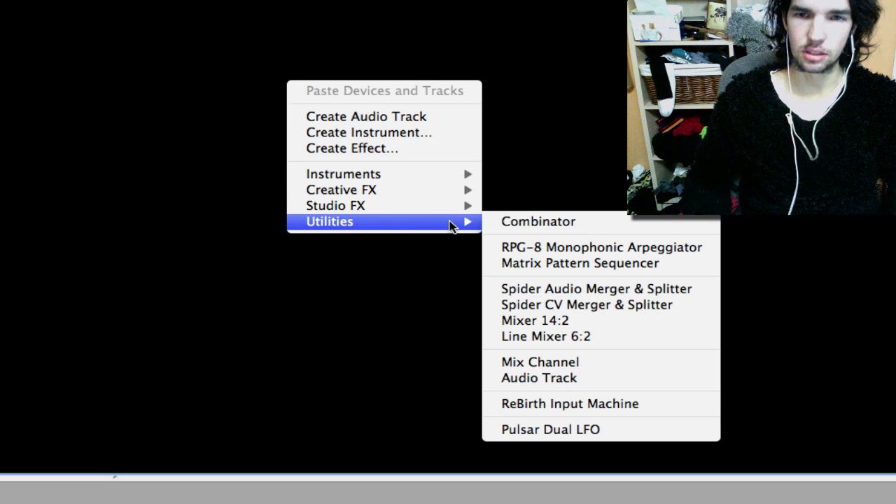
pyautogui.click(501, 223)
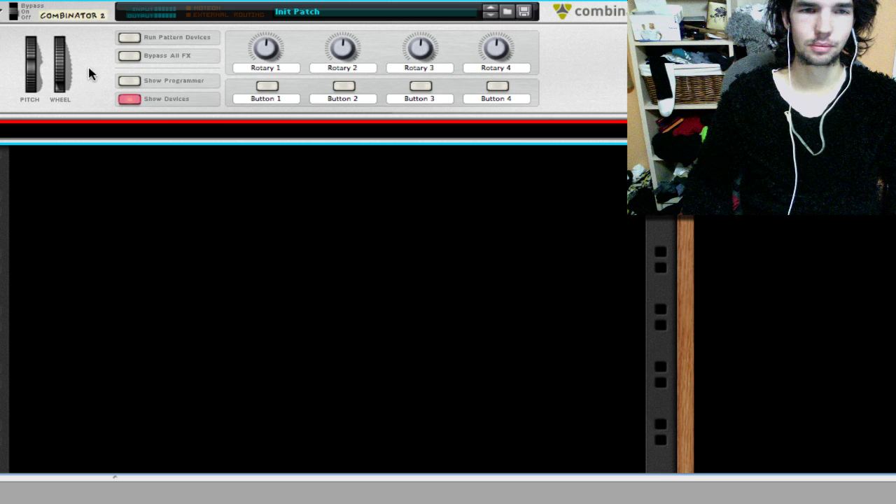
# - Rename the new Combinator as Deep House Space
pyautogui.doubleClick(66, 16)
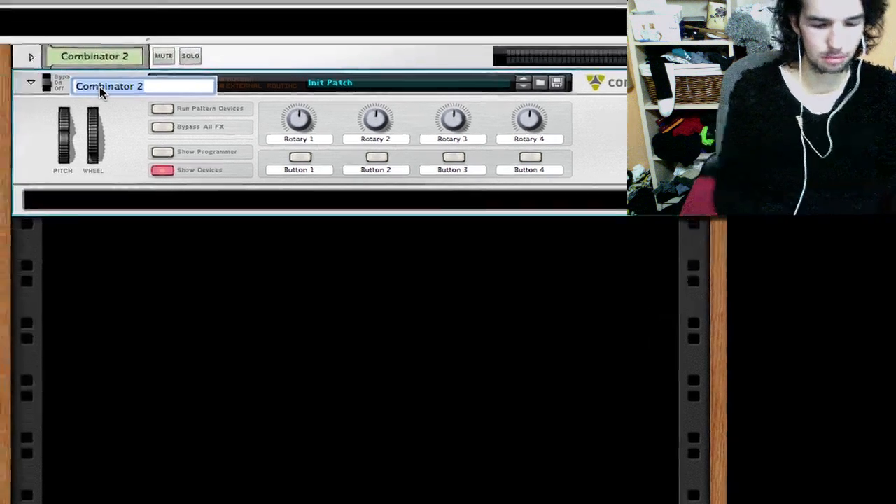
pyautogui.write('Space')
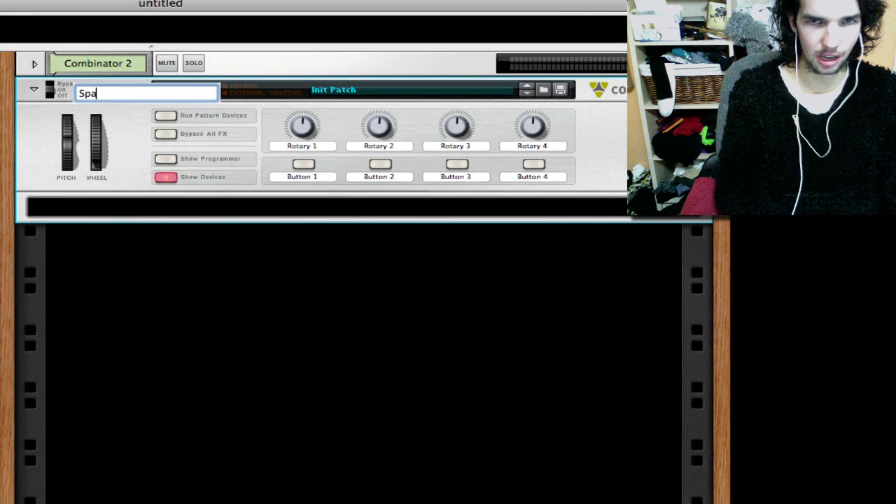
pyautogui.press('BackSpace')
pyautogui.press('BackSpace')
pyautogui.press('BackSpace')
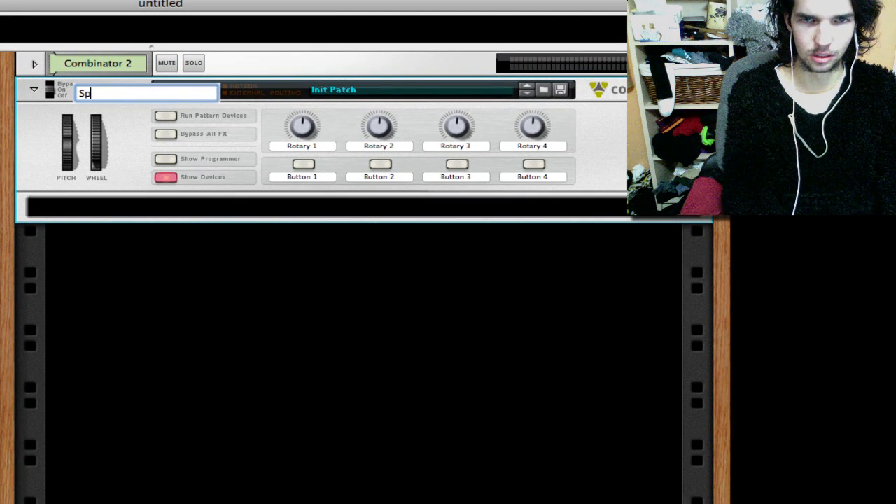
pyautogui.press('BackSpace')
pyautogui.press('BackSpace')
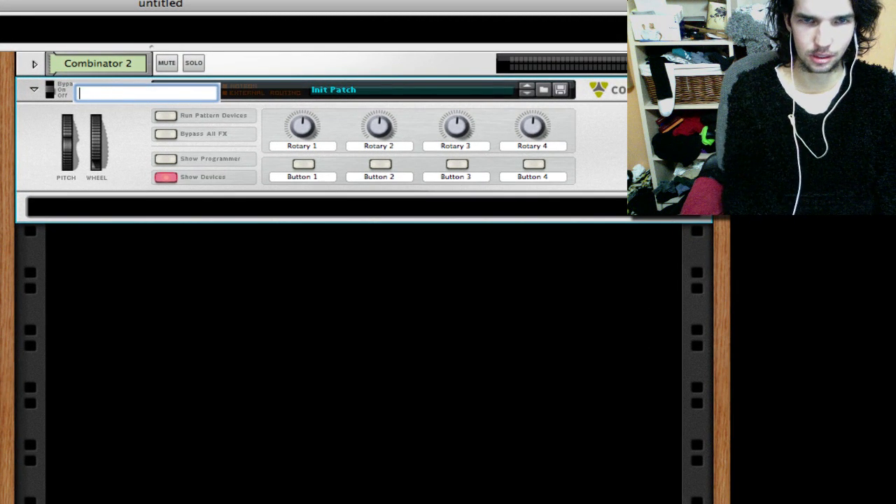
pyautogui.write('Deep ')
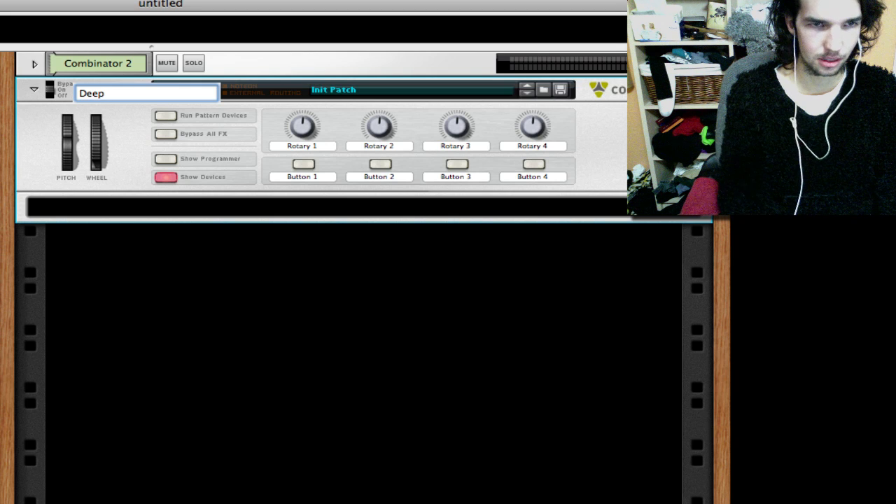
pyautogui.write('House Space')
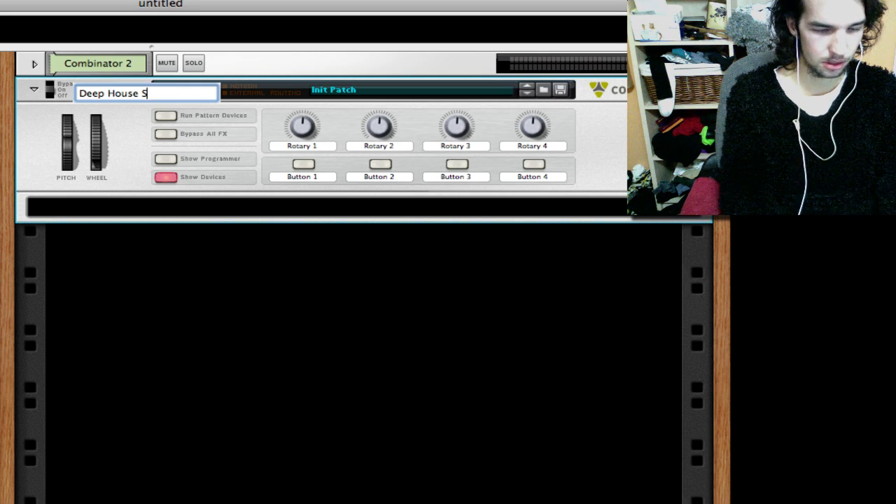
pyautogui.press('Return')
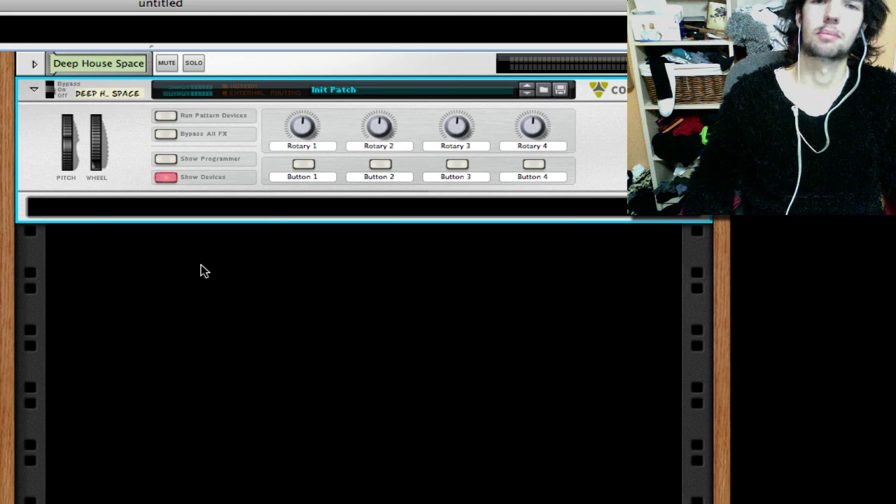
pyautogui.rightClick(180, 220)
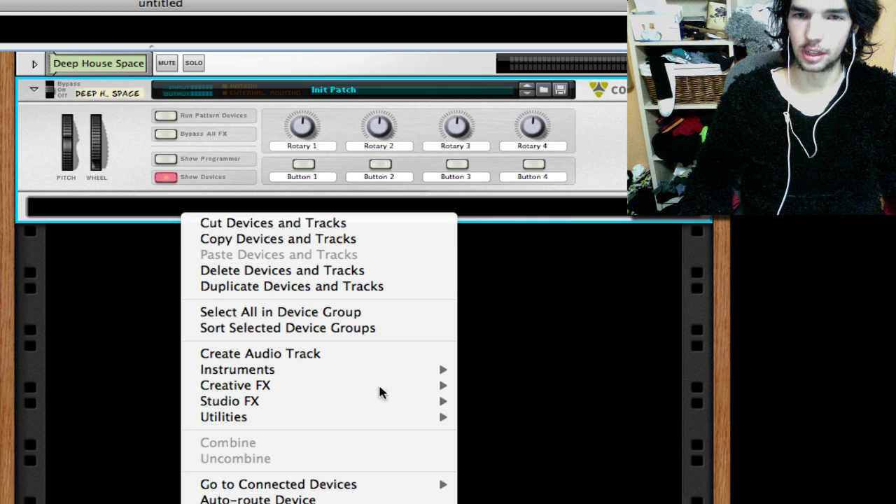
pyautogui.moveTo(402, 370)
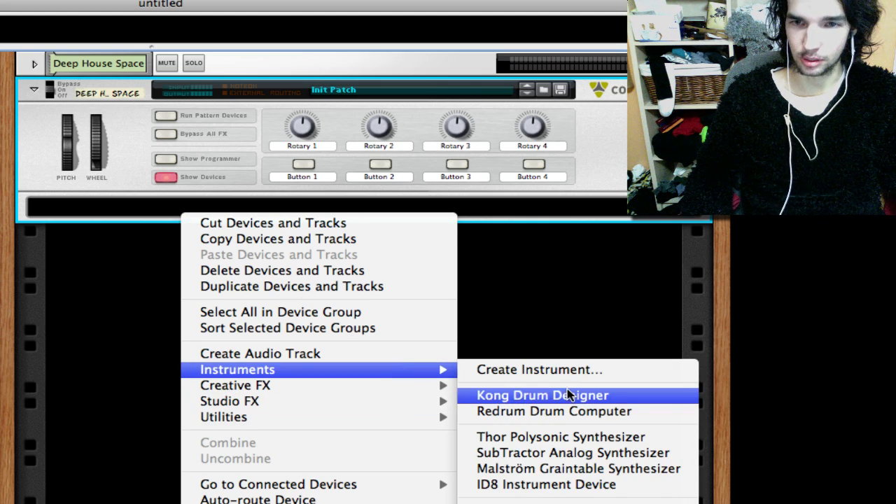
pyautogui.click(565, 437)
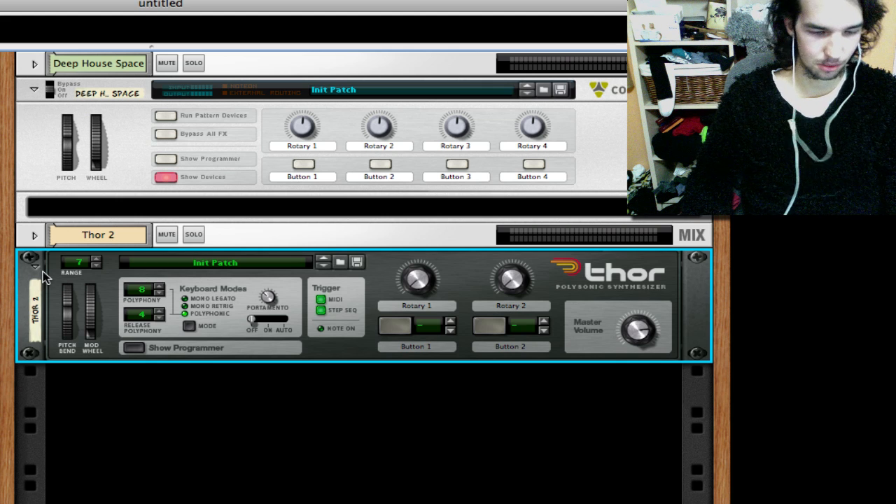
pyautogui.hotkey('ctrl', 'z')
# - Add a Thor Polysonic Synthesizer inside the Deep House Space Combinator and display its programmer
pyautogui.click(162, 207)
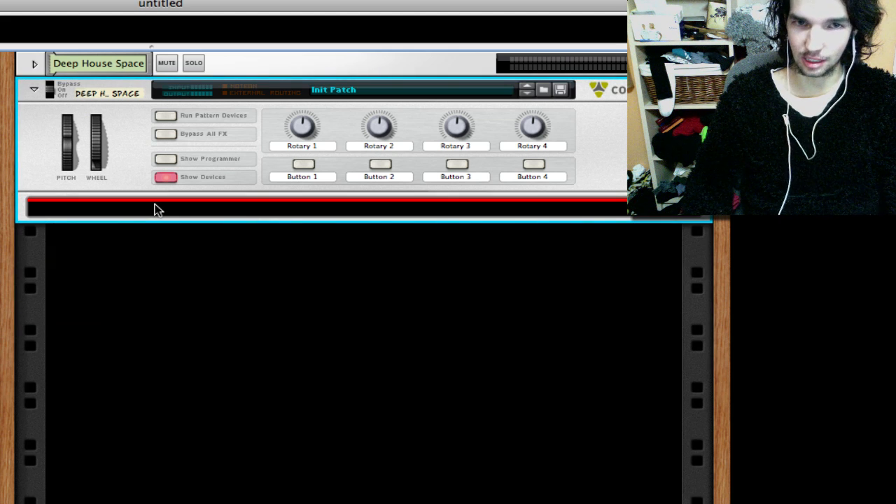
pyautogui.rightClick(156, 209)
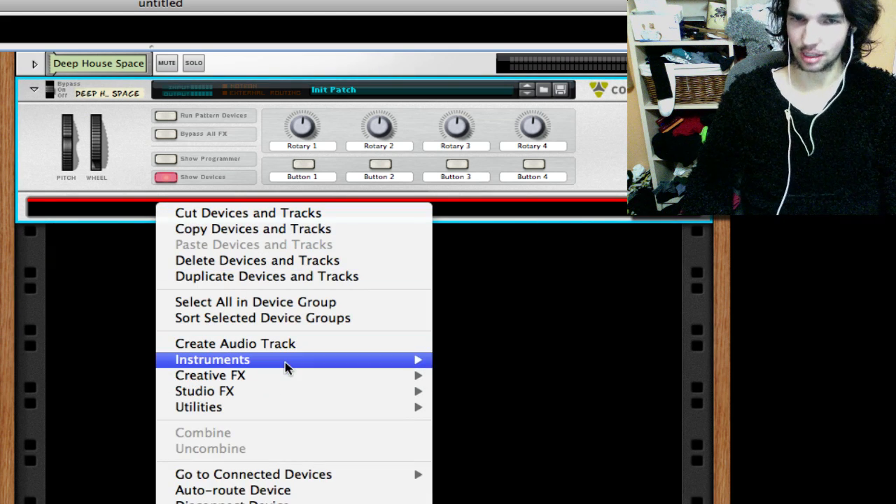
pyautogui.moveTo(287, 367)
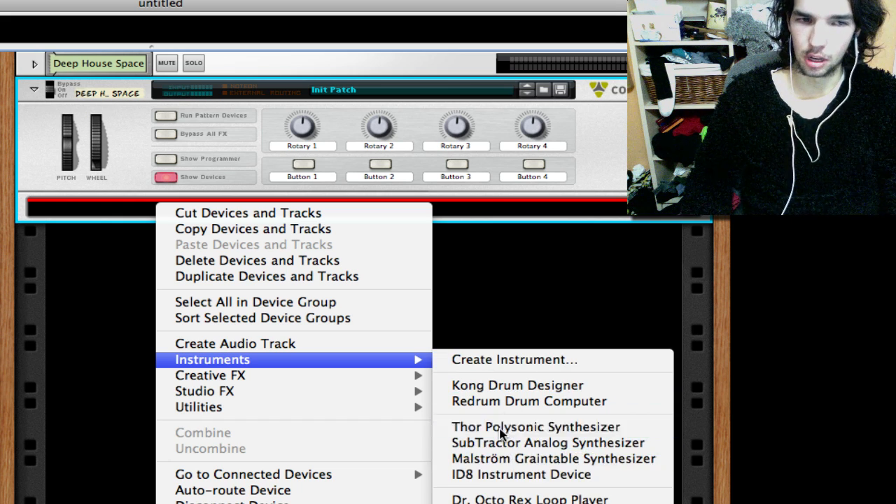
pyautogui.click(535, 427)
pyautogui.click(134, 298)
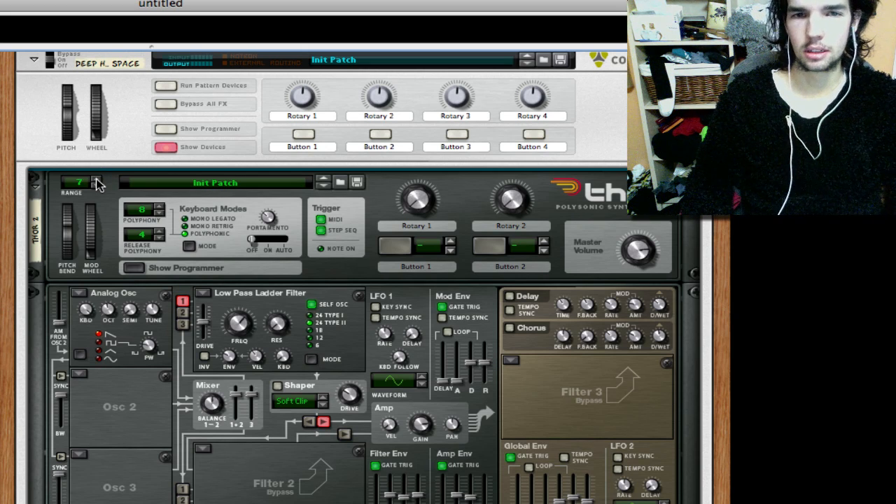
# - Set Thor's pitch bend range to 12
pyautogui.click(97, 181)
pyautogui.click(97, 181)
pyautogui.click(97, 181)
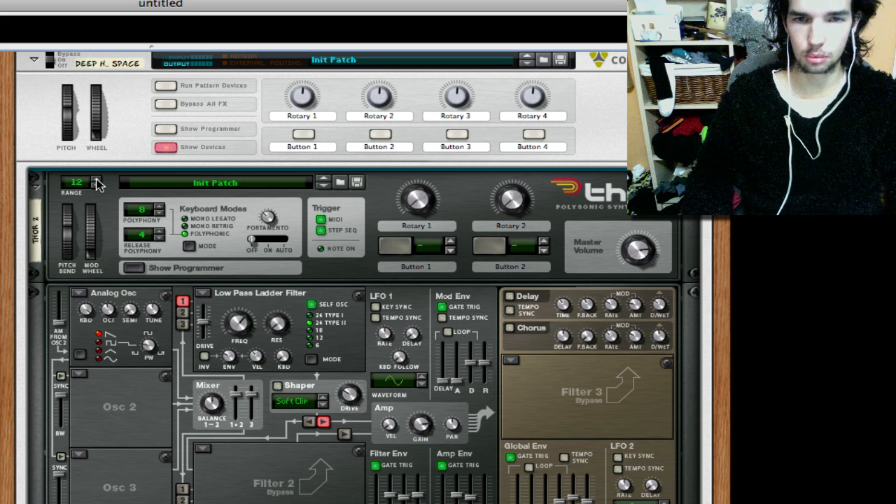
# - Set both the polyphony and the release polyphony of Thor to 13
pyautogui.click(161, 206)
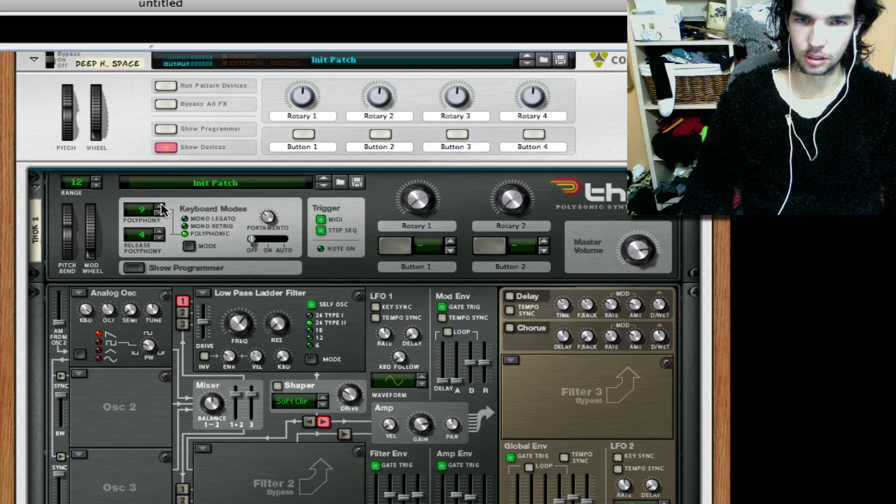
pyautogui.click(161, 207)
pyautogui.click(161, 206)
pyautogui.click(161, 207)
pyautogui.click(162, 233)
pyautogui.click(162, 232)
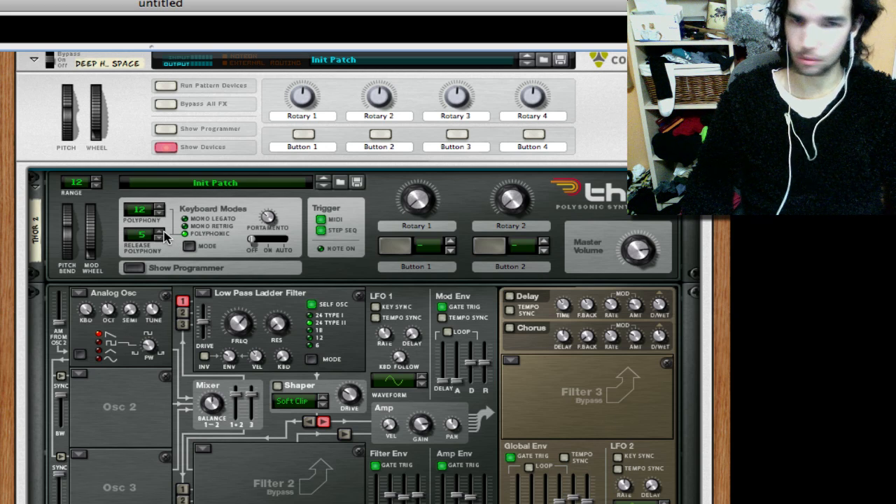
pyautogui.click(162, 233)
pyautogui.click(163, 233)
pyautogui.click(163, 233)
pyautogui.click(163, 233)
pyautogui.click(162, 233)
pyautogui.click(163, 232)
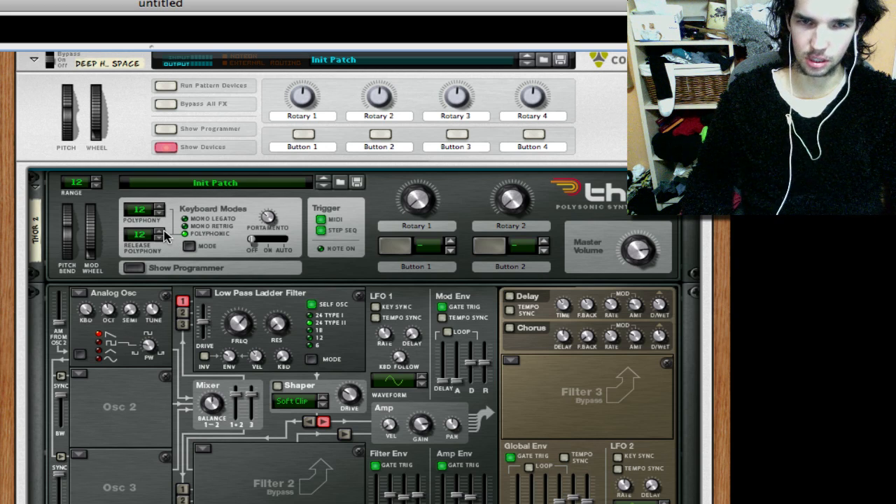
pyautogui.click(162, 232)
pyautogui.click(161, 207)
# - Adjust the pulse width of Thor's first analog oscillator
pyautogui.scroll(-5, 284, 342)
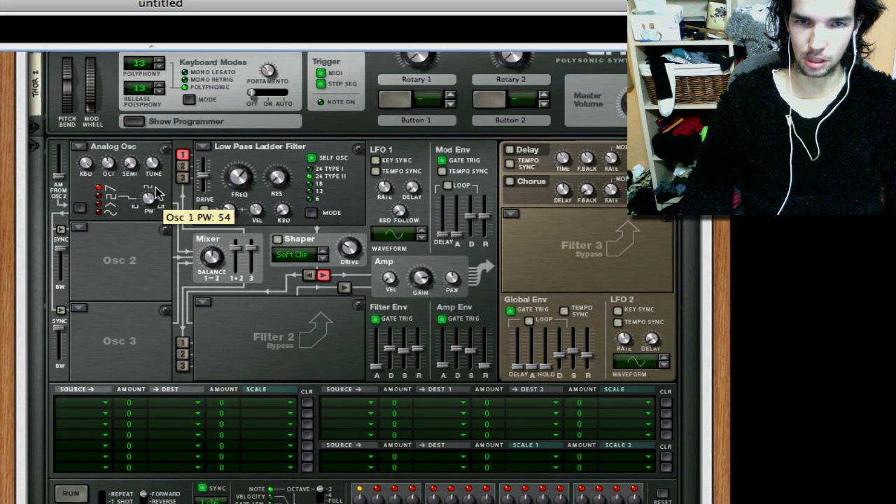
pyautogui.moveTo(157, 192); pyautogui.dragTo(157, 188)
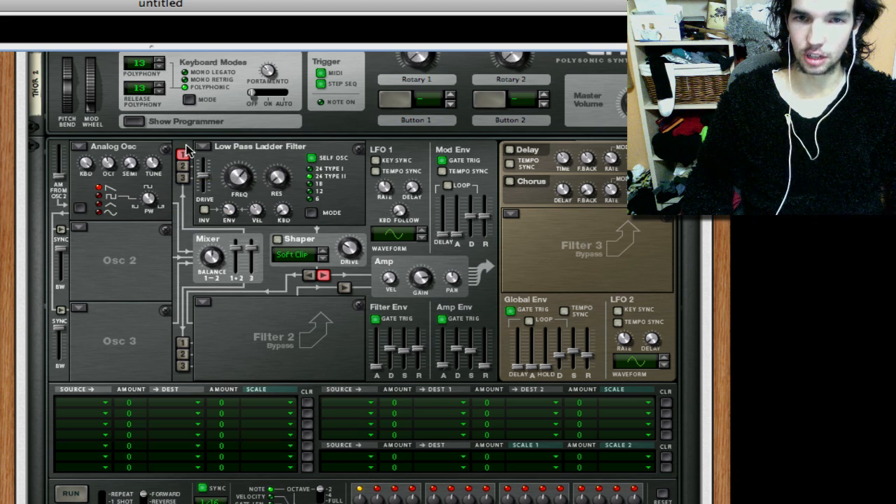
# - Change Filter 1 to a State Variable filter in Peak mode and lower its frequency slightly
pyautogui.click(206, 149)
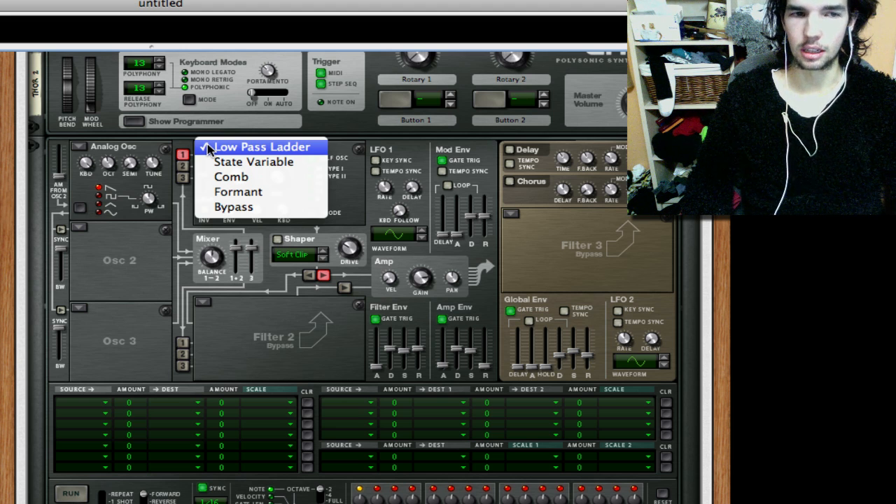
pyautogui.click(274, 164)
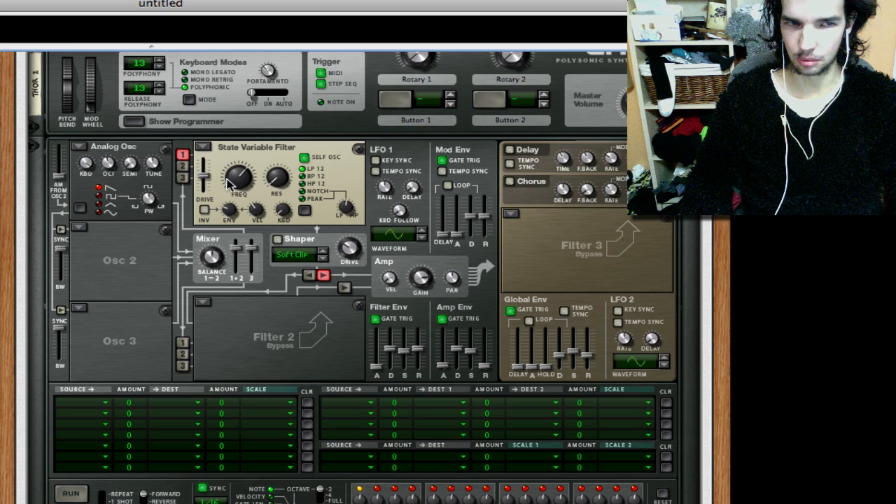
pyautogui.moveTo(231, 196); pyautogui.dragTo(230, 200)
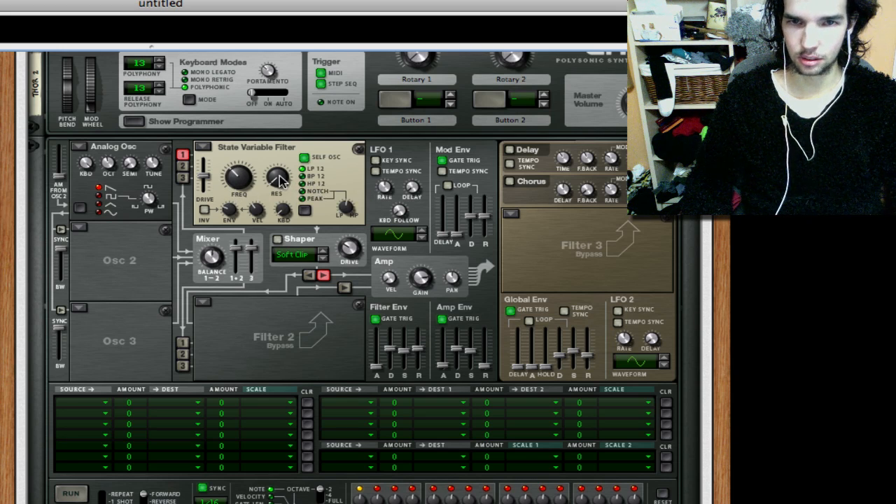
pyautogui.click(304, 200)
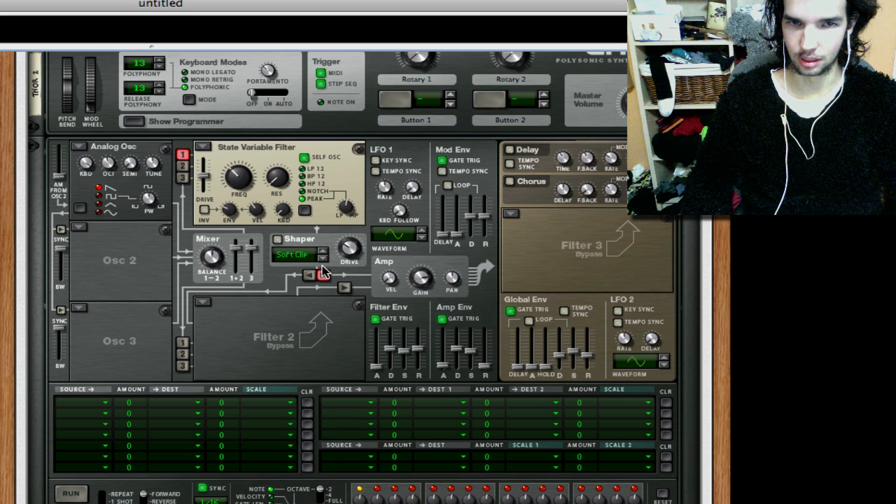
# - Load an Analog oscillator into the Osc 2 slot
pyautogui.click(78, 228)
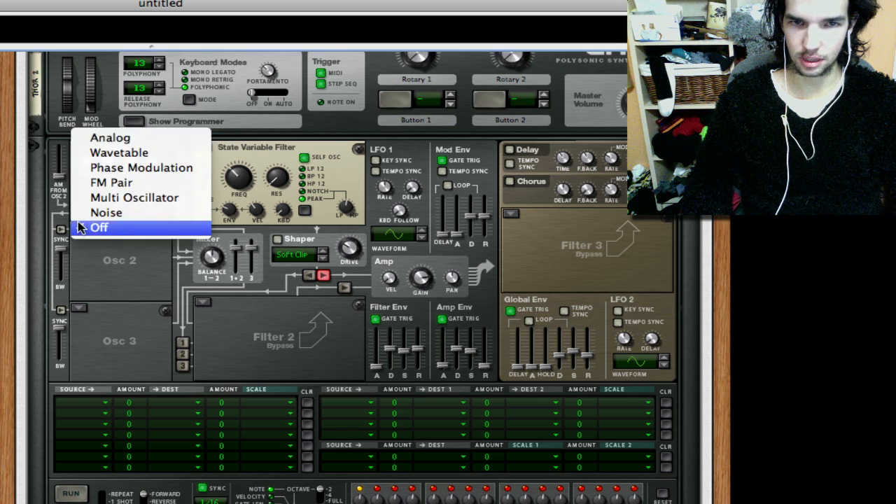
pyautogui.click(179, 140)
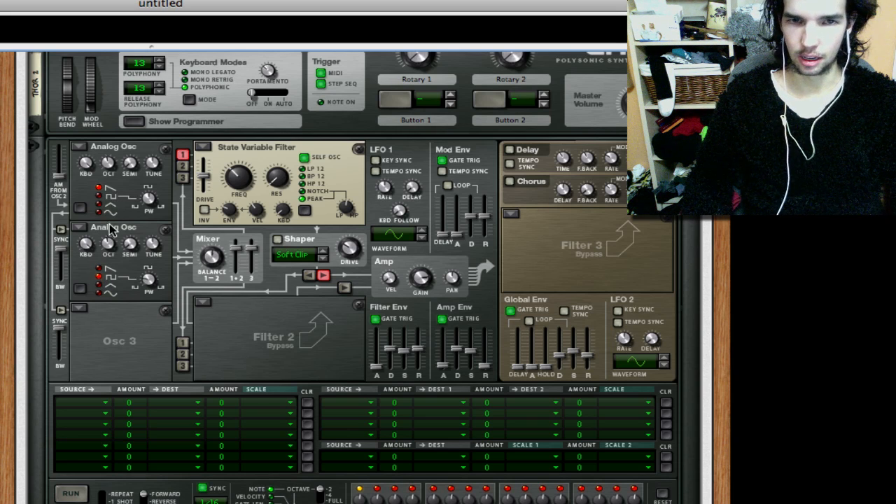
pyautogui.moveTo(109, 251); pyautogui.dragTo(163, 272)
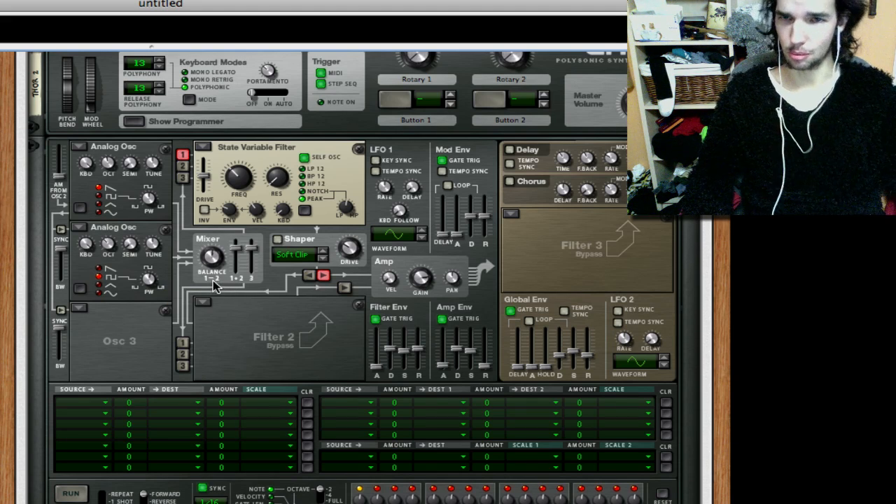
# - Load a Multi Oscillator into the Osc 3 slot and set its detune mode to Fifth Up
pyautogui.scroll(-3, 215, 284)
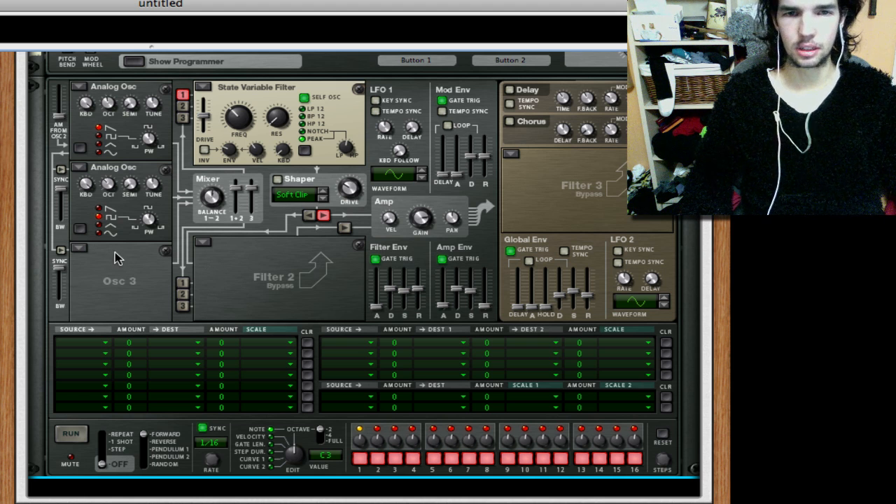
pyautogui.click(80, 249)
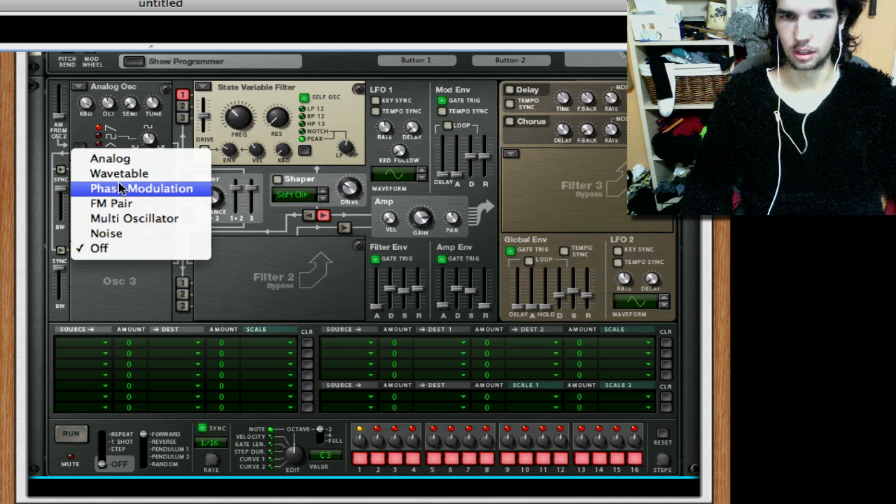
pyautogui.click(116, 219)
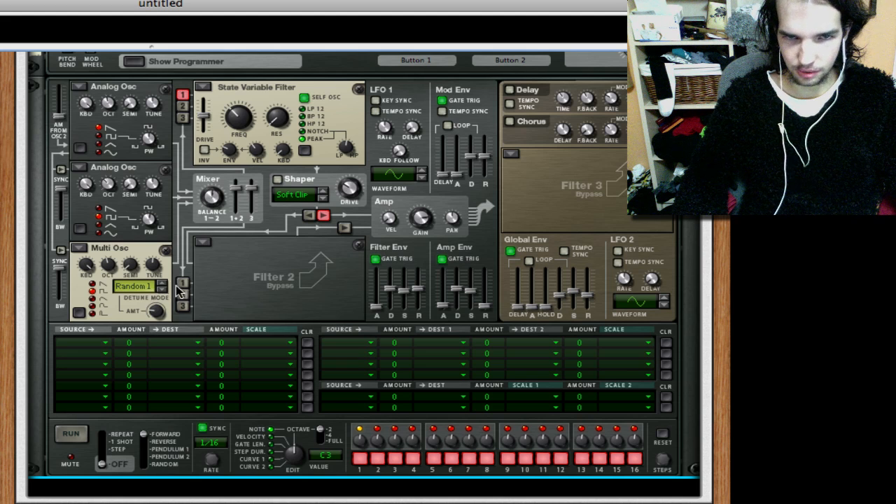
pyautogui.click(149, 288)
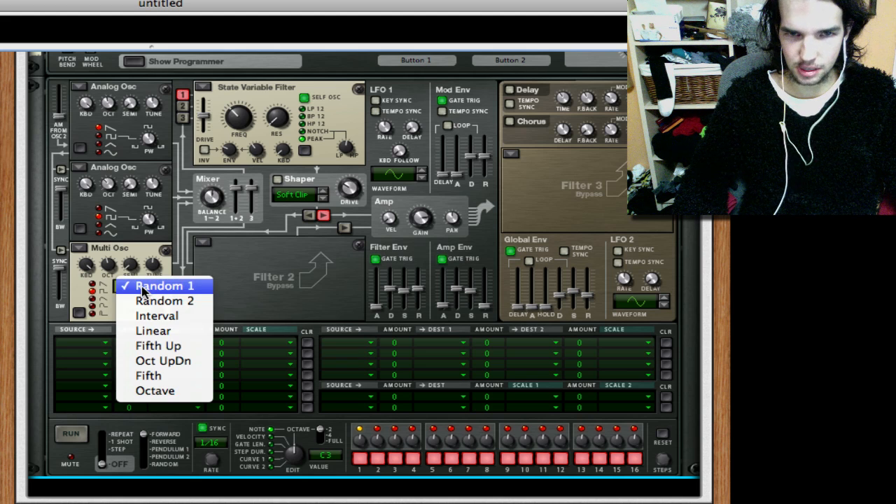
pyautogui.click(181, 346)
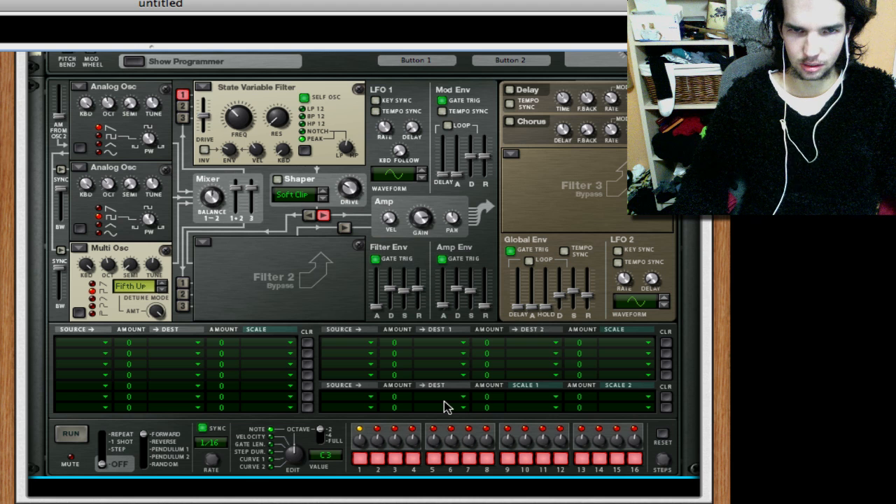
# - Route oscillators 2 and 3 into Filter 1
pyautogui.click(183, 108)
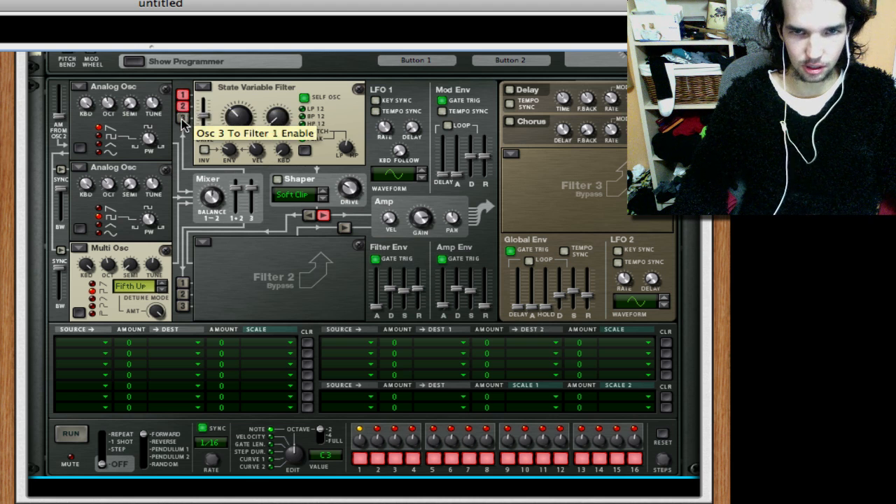
pyautogui.click(183, 117)
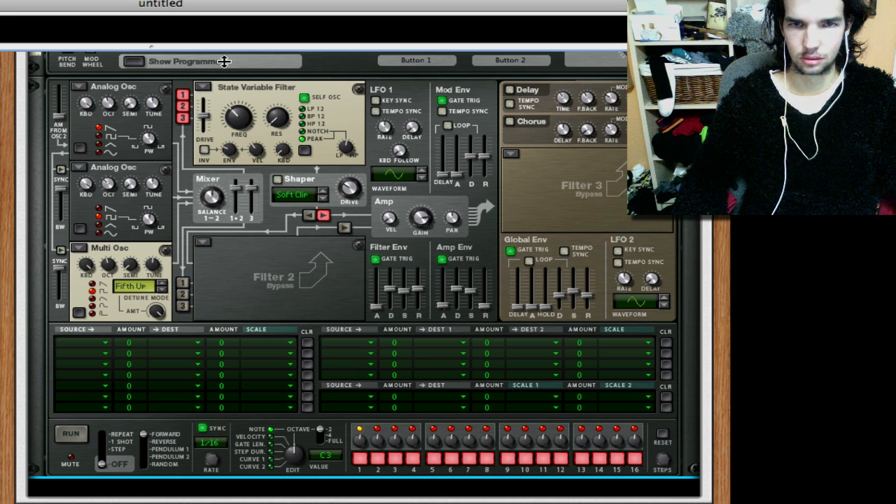
# - Set Filter 1's drive to 82
pyautogui.moveTo(204, 114)
pyautogui.moveTo(204, 115); pyautogui.dragTo(205, 110)
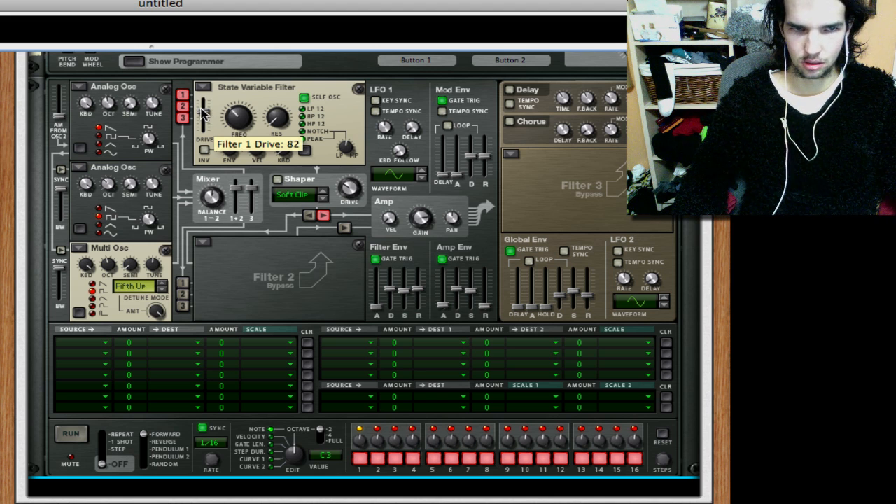
# - Shape Thor's Amp Env with a raised attack and sustain and a release of 1.60 s
pyautogui.moveTo(454, 305)
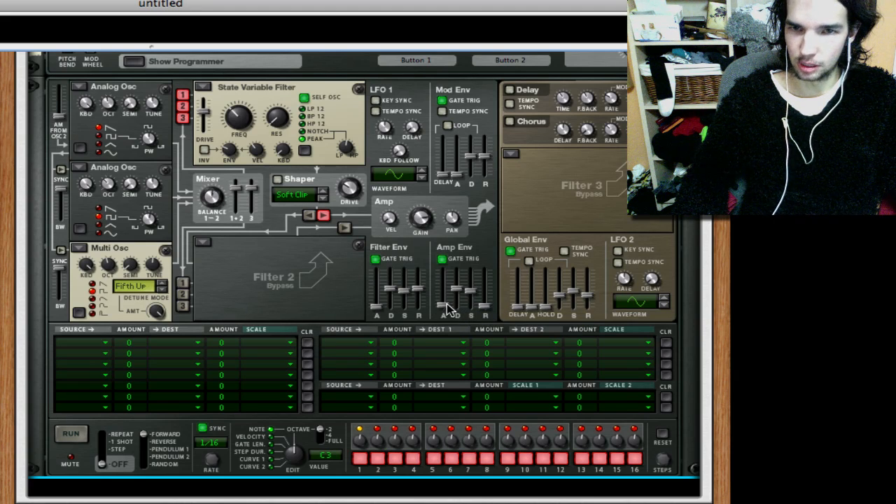
pyautogui.moveTo(446, 301); pyautogui.dragTo(469, 281)
pyautogui.moveTo(467, 286)
pyautogui.moveTo(485, 309)
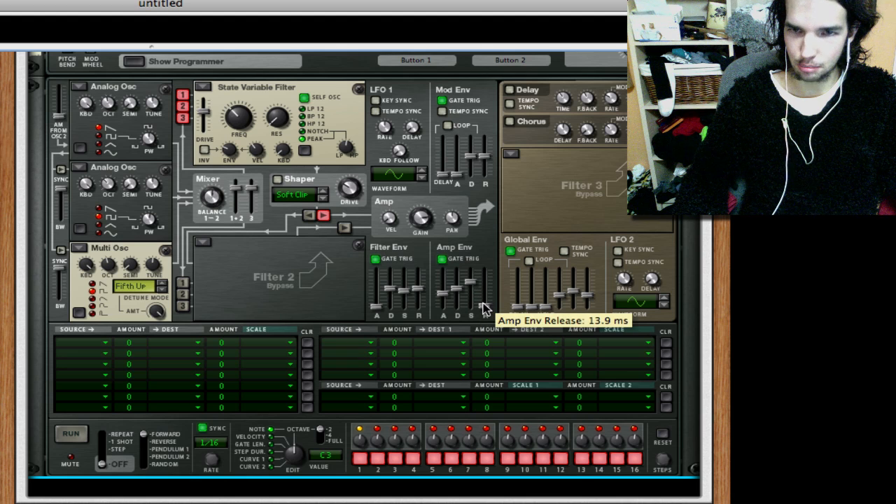
pyautogui.moveTo(486, 310); pyautogui.dragTo(488, 299)
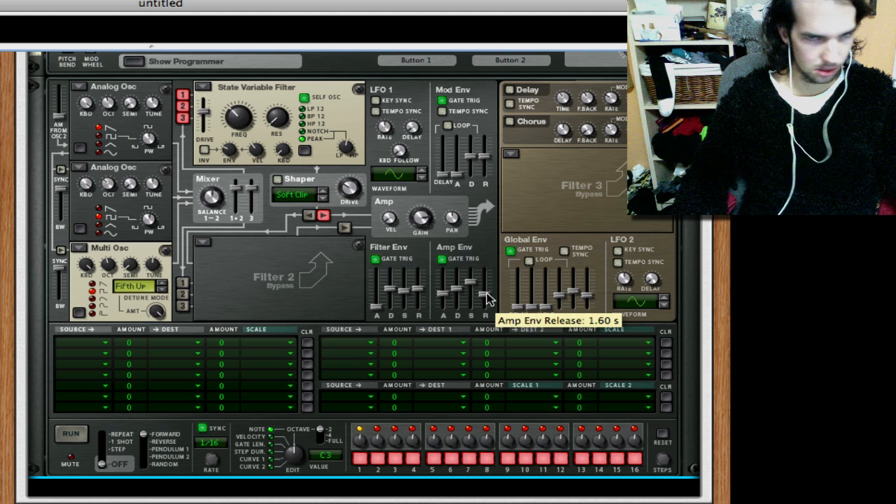
pyautogui.moveTo(442, 298)
pyautogui.moveTo(442, 298); pyautogui.dragTo(442, 299)
pyautogui.moveTo(471, 303)
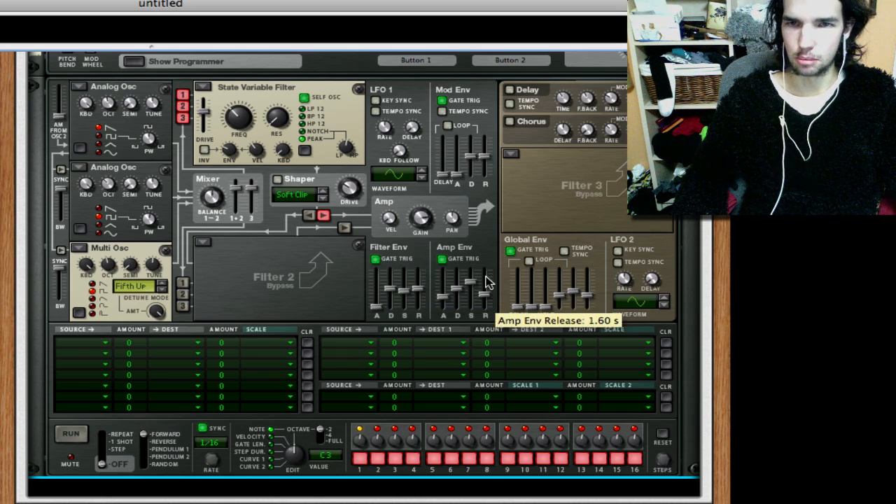
# - Add a Pulsar LFO device below Thor inside the Combinator
pyautogui.scroll(-5, 486, 284)
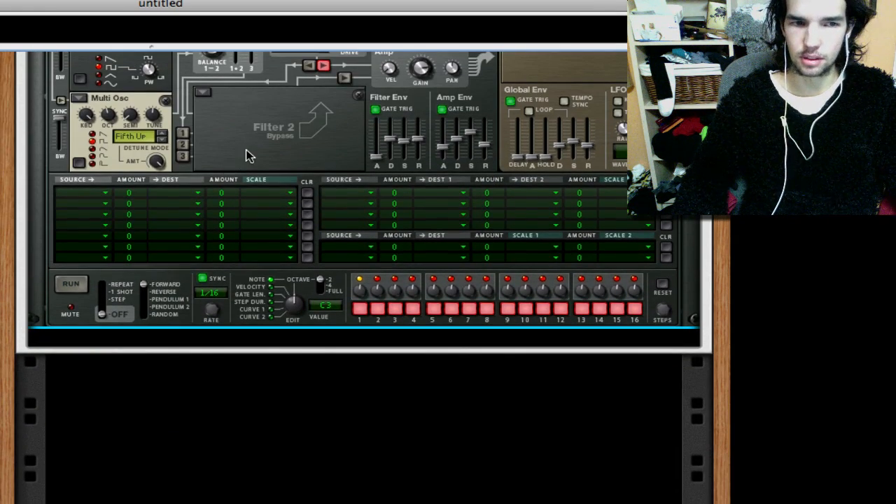
pyautogui.rightClick(246, 150)
pyautogui.moveTo(401, 322)
pyautogui.moveTo(396, 337)
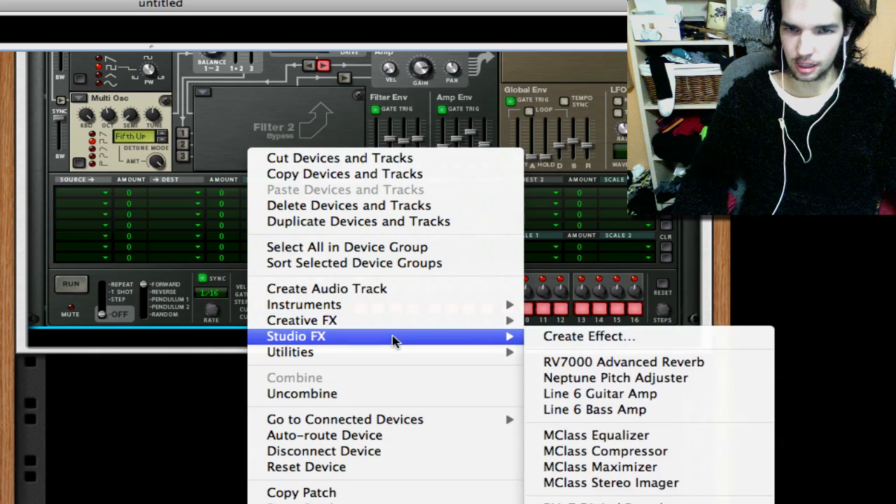
pyautogui.moveTo(466, 356)
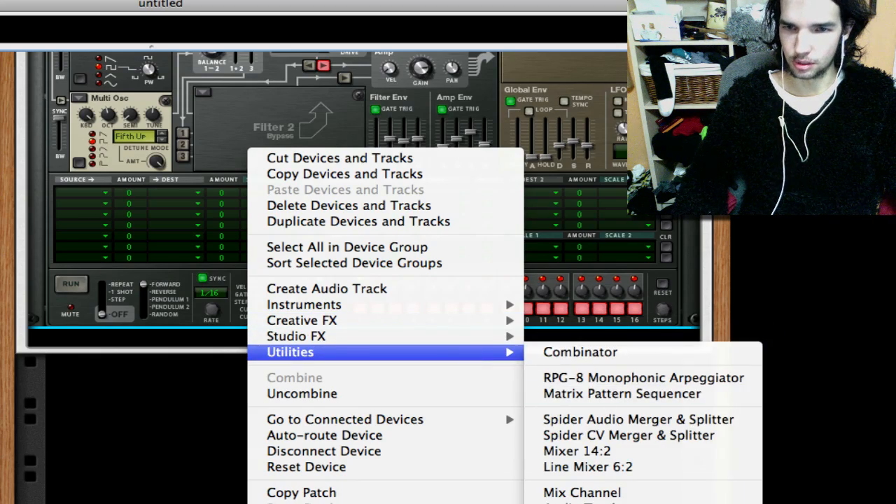
pyautogui.click(526, 502)
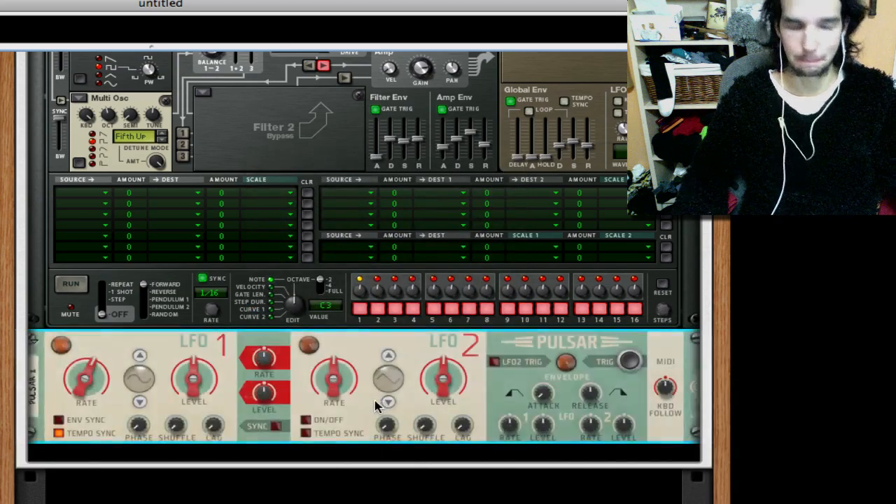
# - On the rack's rear, cable Pulsar's LFO 1 and LFO 2 CV outputs to Thor's CV 1 and CV 2 modulation inputs
pyautogui.press('Tab')
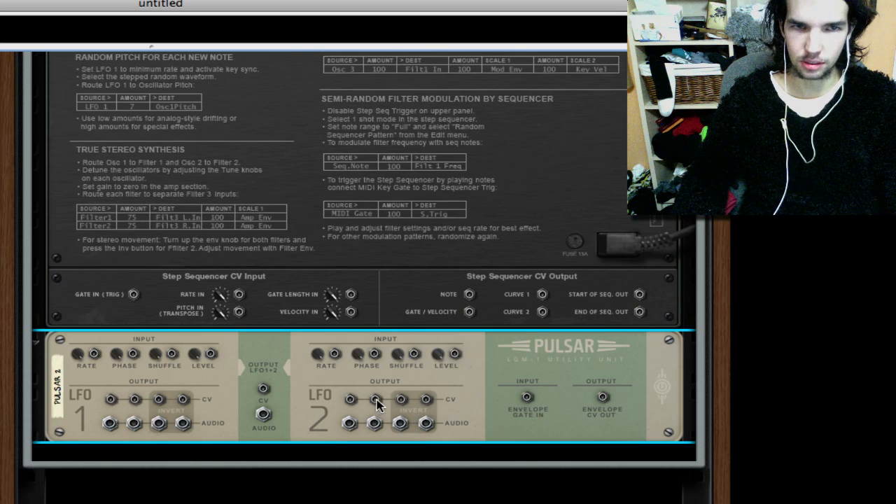
pyautogui.scroll(3, 376, 406)
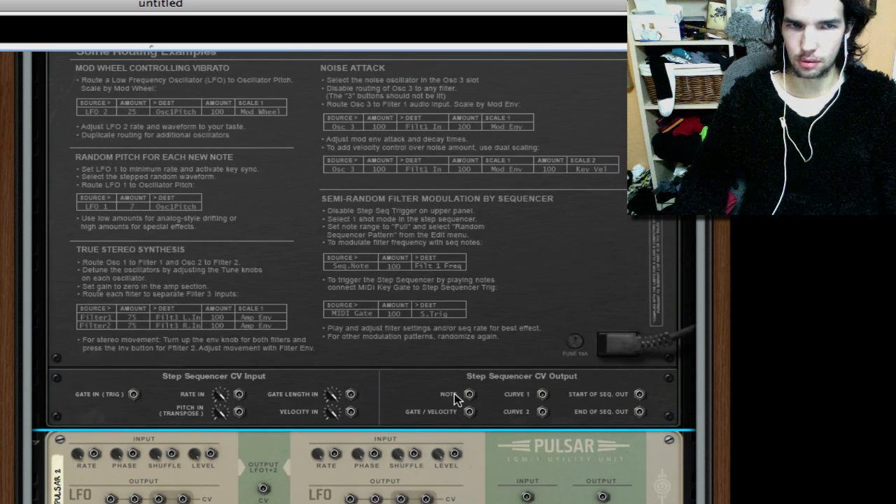
pyautogui.scroll(5, 454, 397)
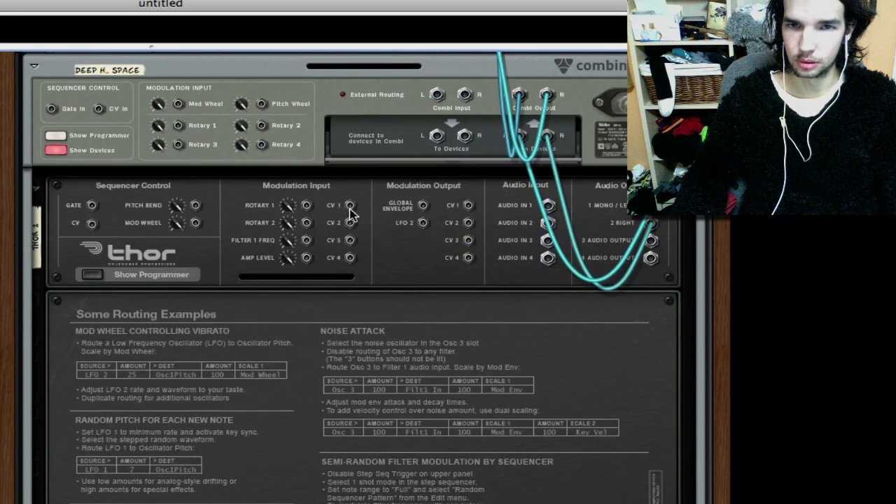
pyautogui.moveTo(352, 211); pyautogui.dragTo(112, 479)
pyautogui.moveTo(351, 479); pyautogui.dragTo(350, 189)
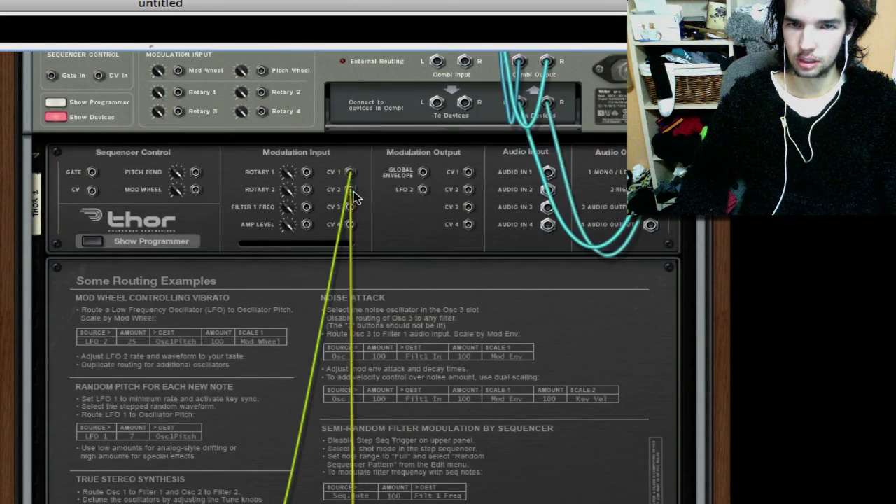
pyautogui.scroll(-2, 450, 238)
pyautogui.scroll(-10, 451, 238)
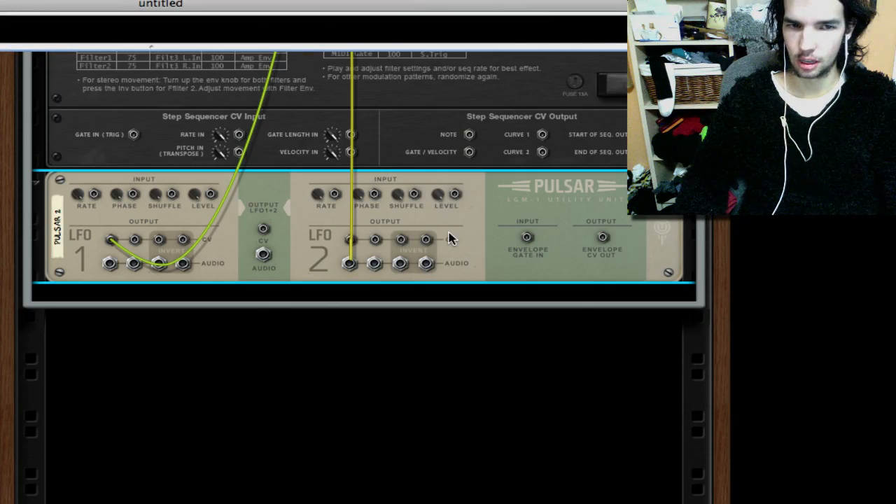
pyautogui.rightClick(507, 194)
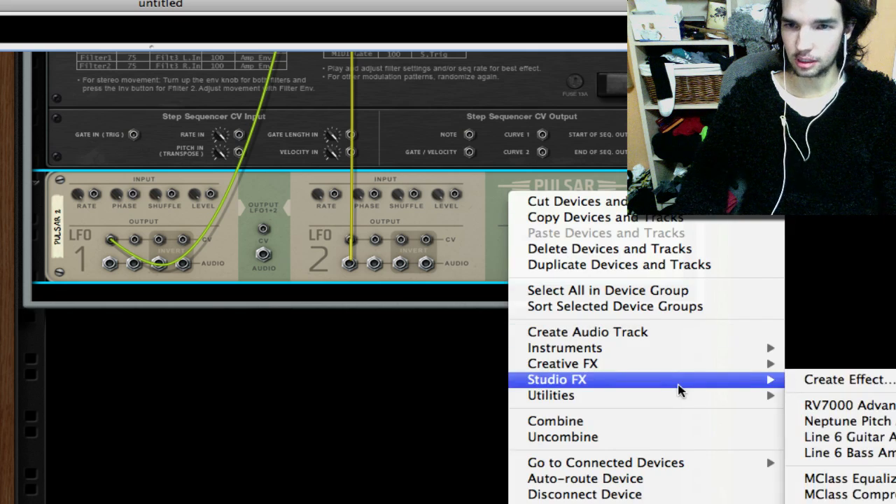
pyautogui.click(438, 199)
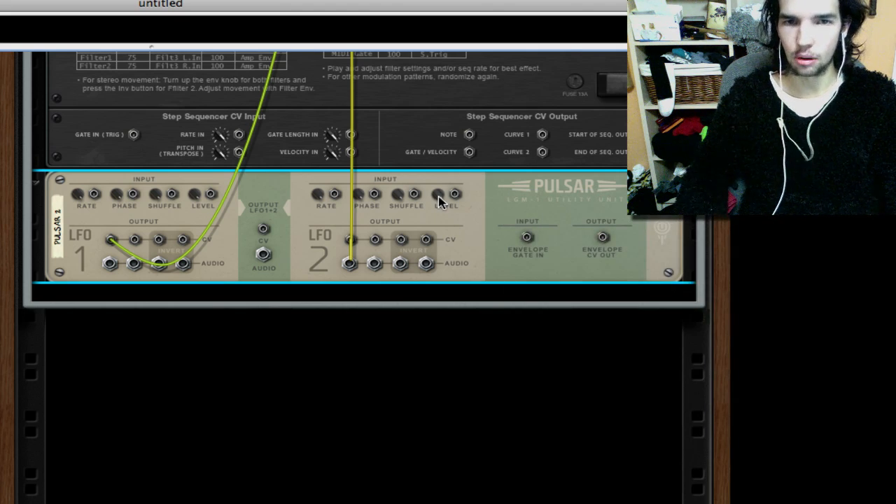
# - Set the first two modulation sources to CV In1 and CV In2, raising the first amount and setting the second to 75
pyautogui.press('Tab')
pyautogui.scroll(4, 469, 309)
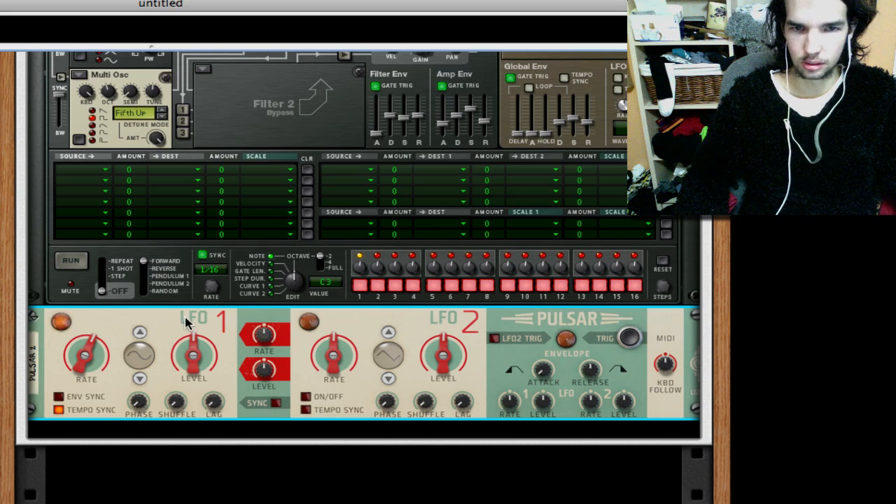
pyautogui.click(102, 172)
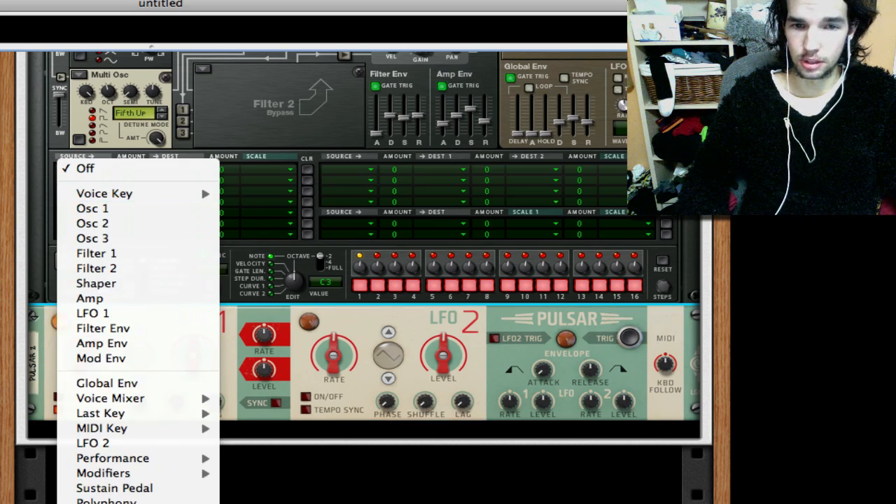
pyautogui.click(200, 184)
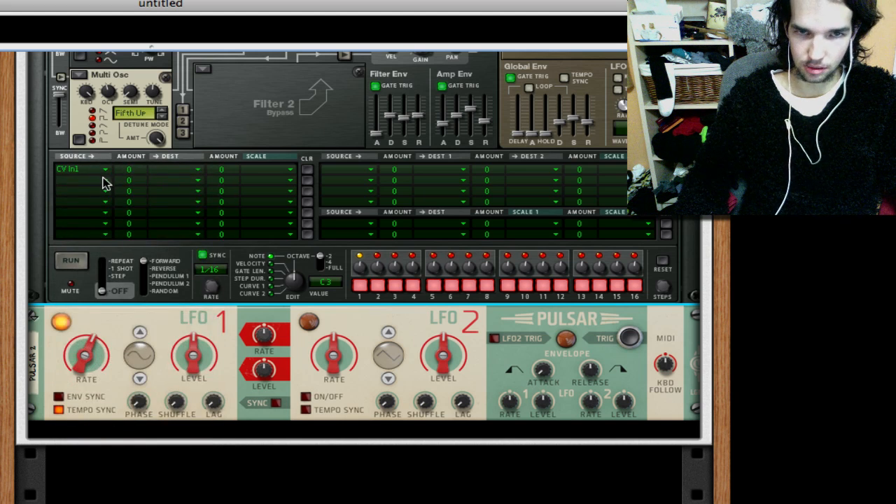
pyautogui.click(104, 180)
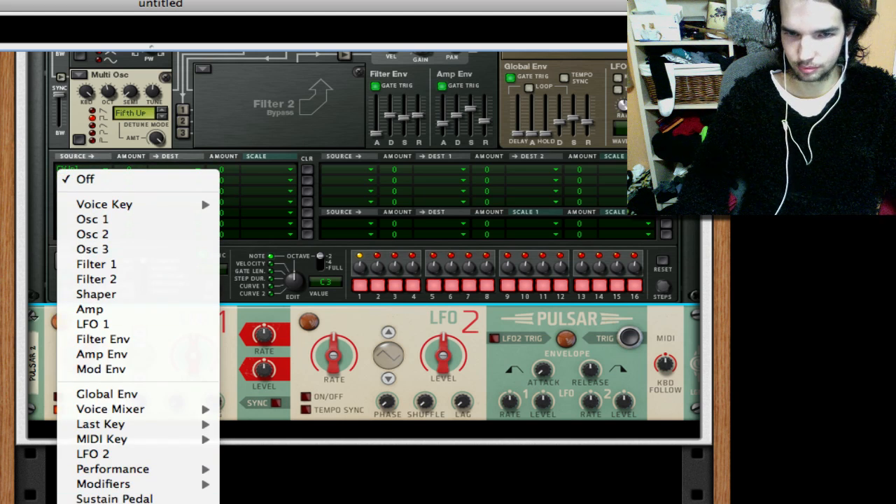
pyautogui.click(140, 502)
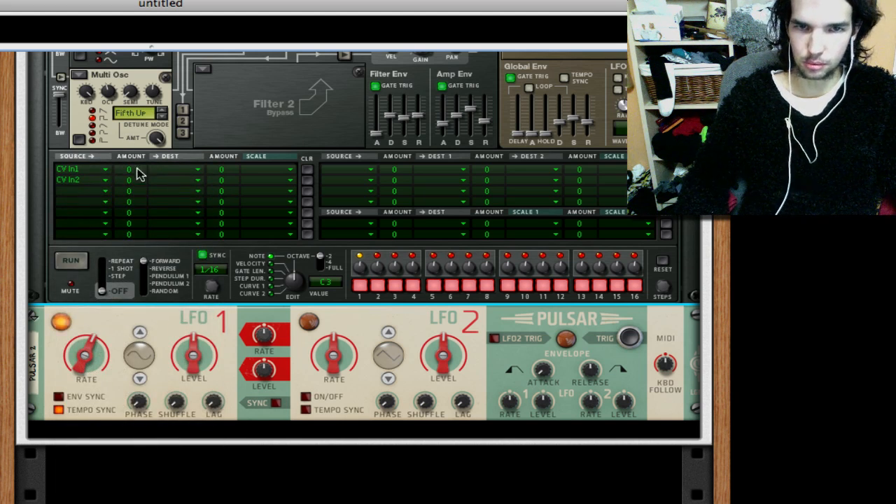
pyautogui.moveTo(138, 157)
pyautogui.mouseDown()
pyautogui.moveTo(142, 149)
pyautogui.moveTo(143, 165)
pyautogui.mouseUp()
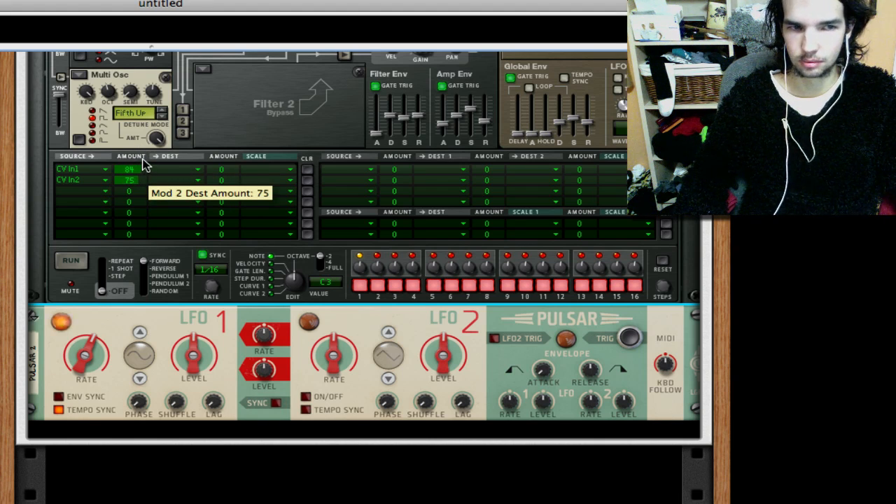
# - Assign CV In1 to Filter 1 Frequency and CV In2 to Amp Gain in Thor's modulation matrix
pyautogui.click(181, 170)
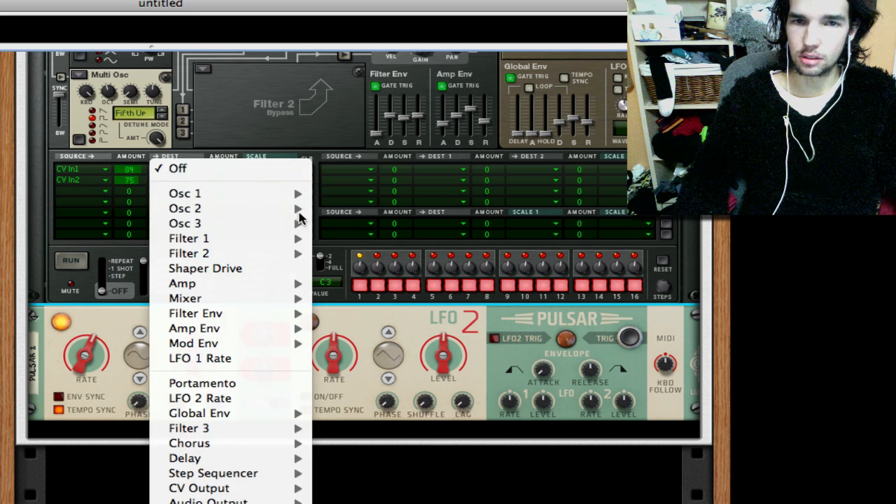
pyautogui.moveTo(279, 245)
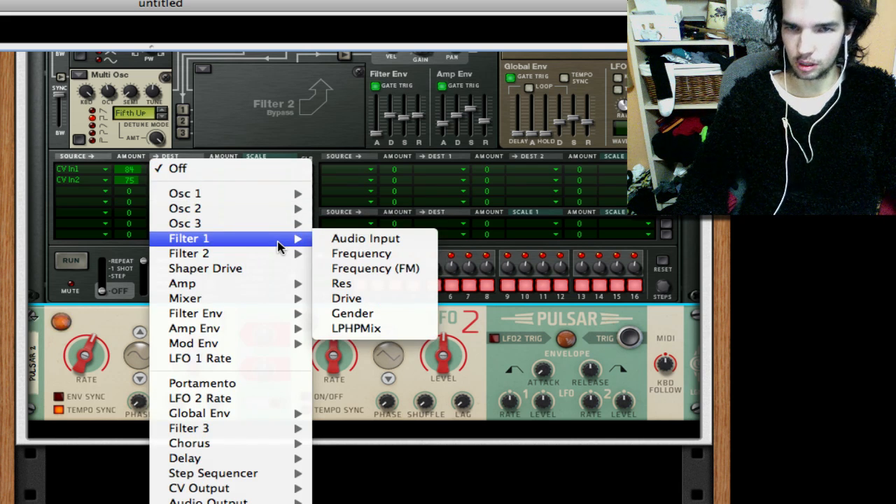
pyautogui.click(378, 254)
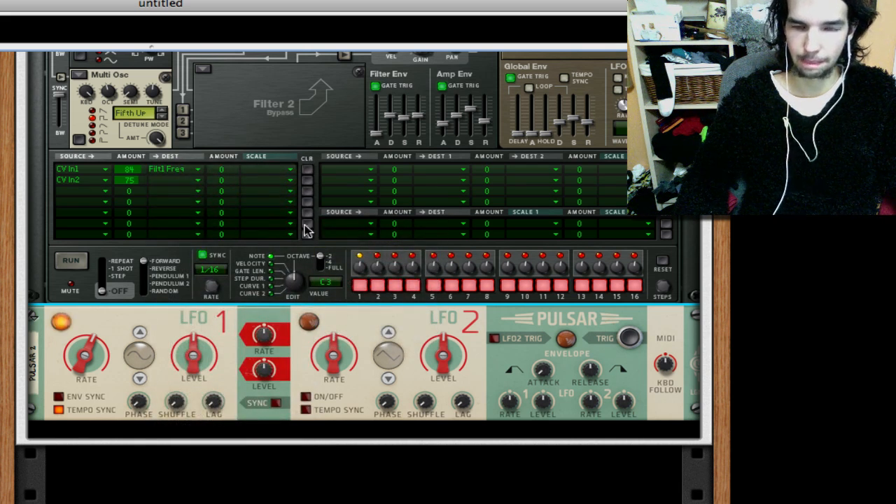
pyautogui.click(194, 180)
pyautogui.moveTo(268, 354)
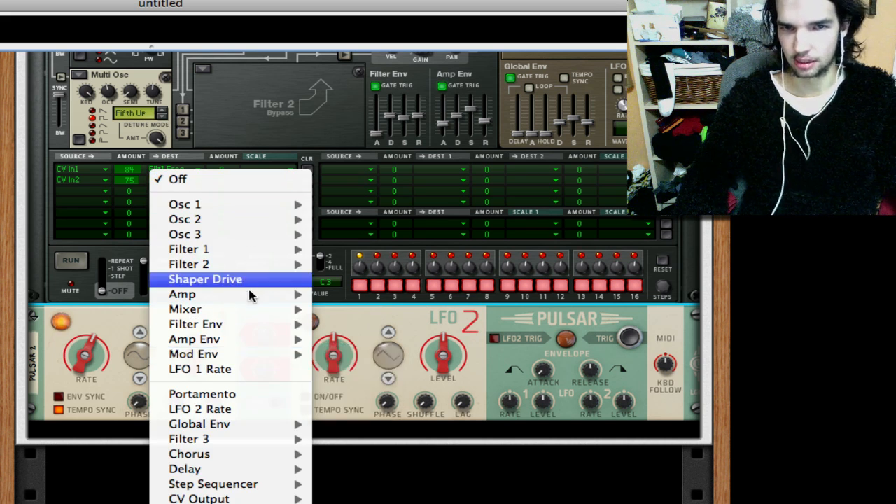
pyautogui.moveTo(300, 295)
pyautogui.click(346, 310)
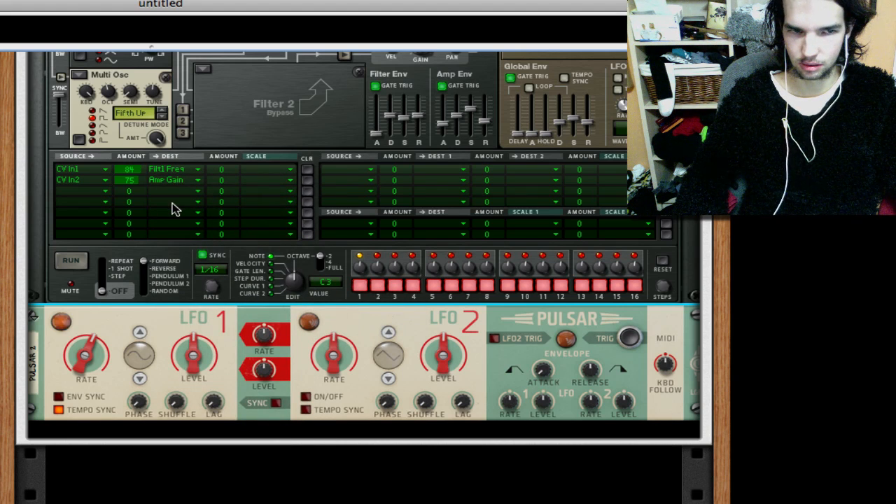
# - Switch on Pulsar's LFO 2, turn its phase up to the middle and raise its shuffle slightly
pyautogui.scroll(-3, 283, 283)
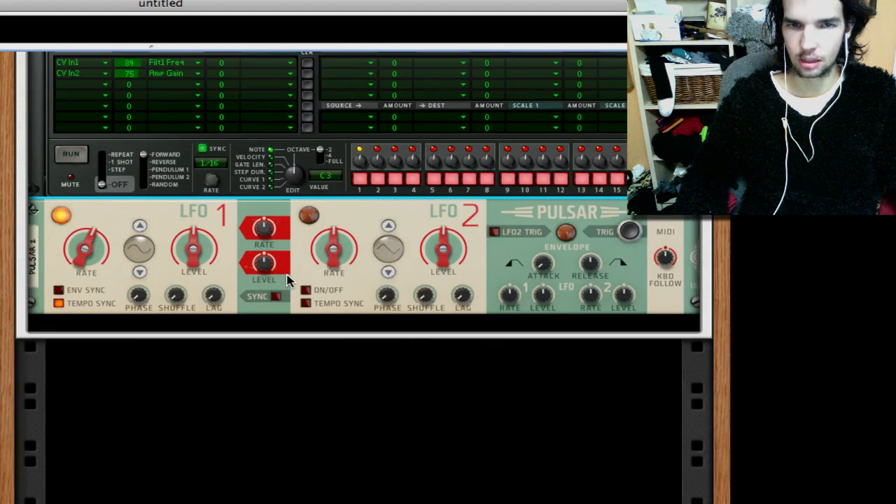
pyautogui.click(306, 291)
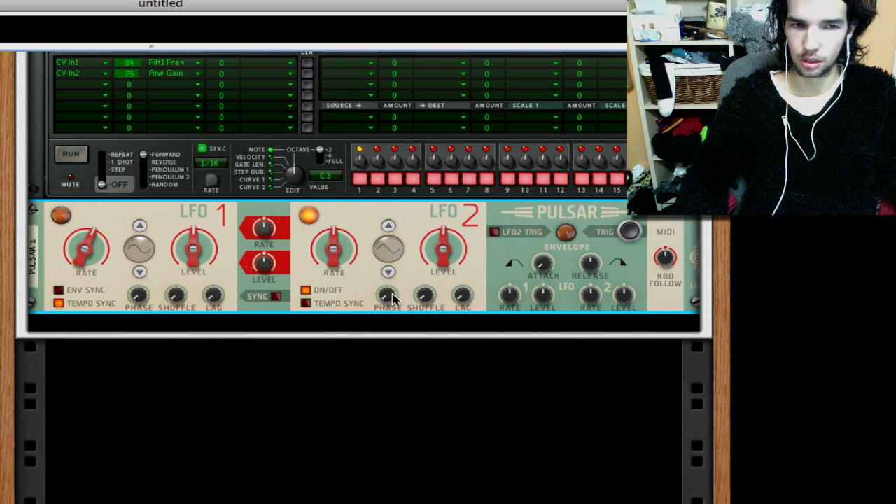
pyautogui.moveTo(392, 299); pyautogui.dragTo(392, 276)
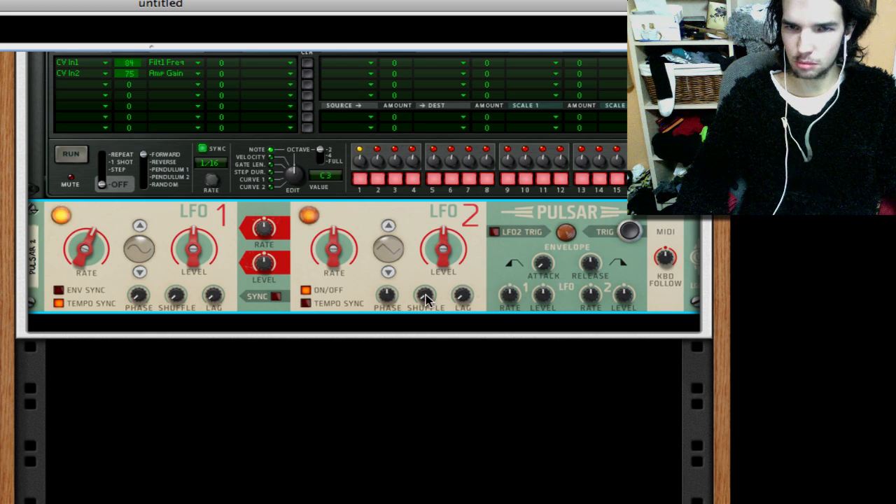
pyautogui.moveTo(427, 299); pyautogui.dragTo(432, 284)
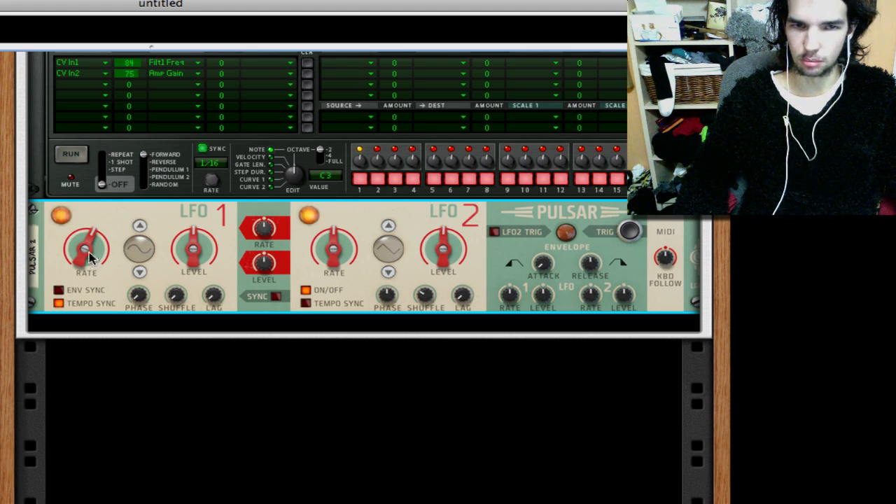
# - Raise the level of Pulsar's LFO 1 substantially and its rate slightly
pyautogui.moveTo(186, 254); pyautogui.dragTo(183, 239)
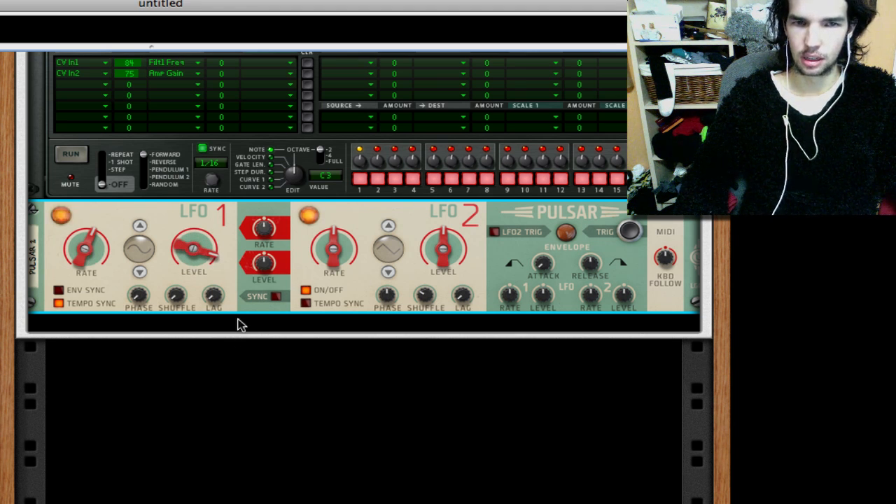
pyautogui.moveTo(95, 248); pyautogui.dragTo(96, 250)
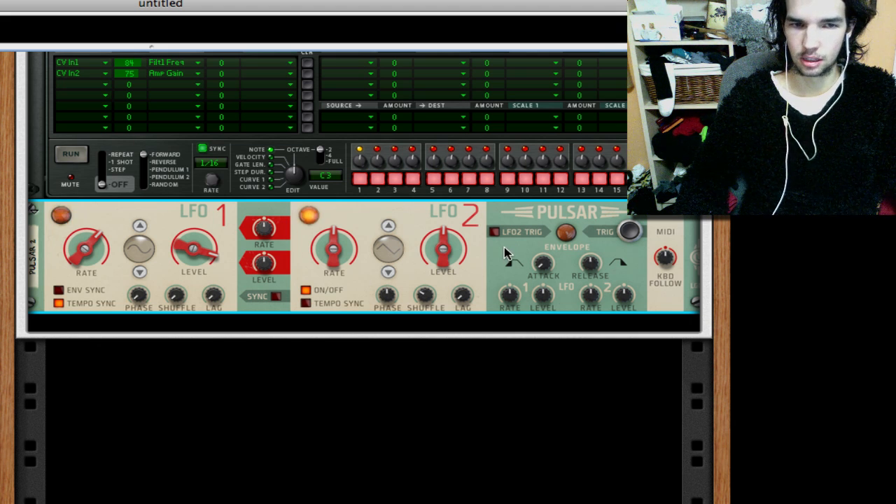
# - Add an Alligator Filter Gate below the Pulsar inside the Combinator
pyautogui.rightClick(235, 275)
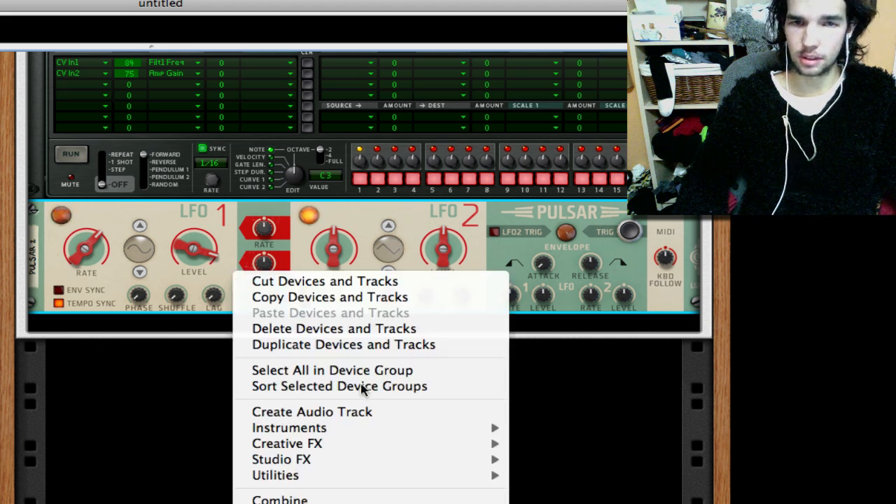
pyautogui.moveTo(414, 437)
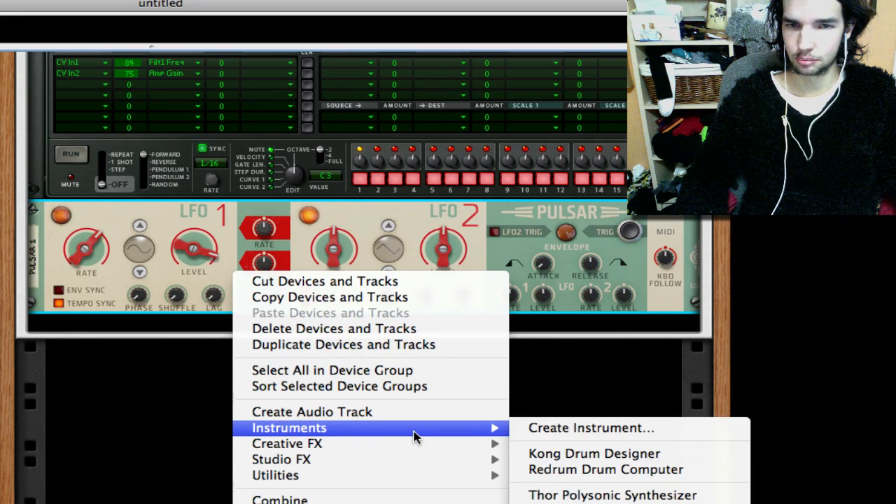
pyautogui.moveTo(410, 452)
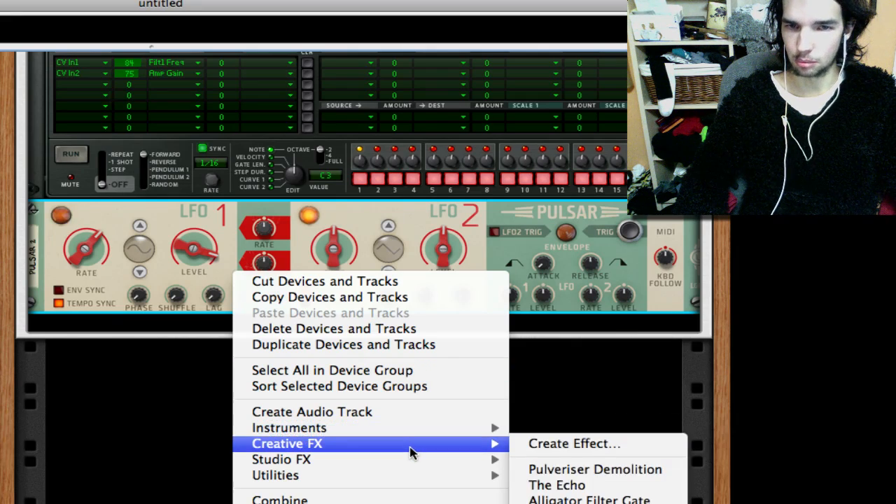
pyautogui.click(594, 499)
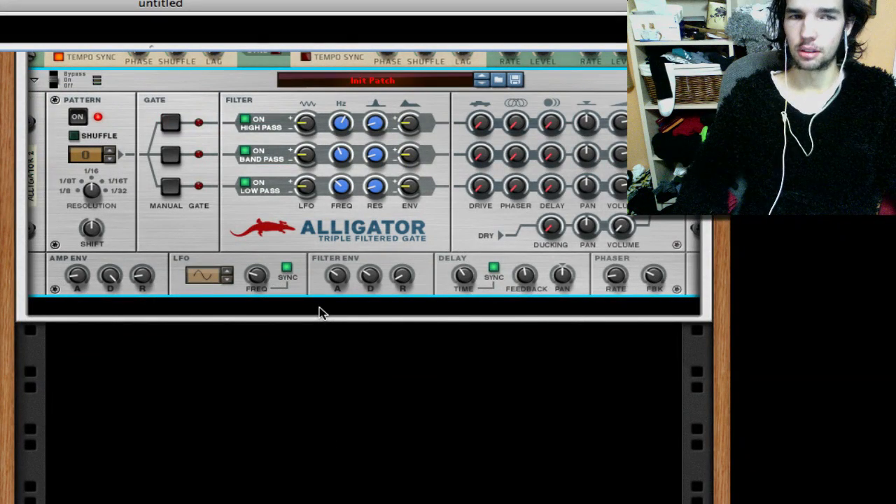
# - Load the Anticipation Pendulum patch into the Alligator
pyautogui.scroll(3, 319, 312)
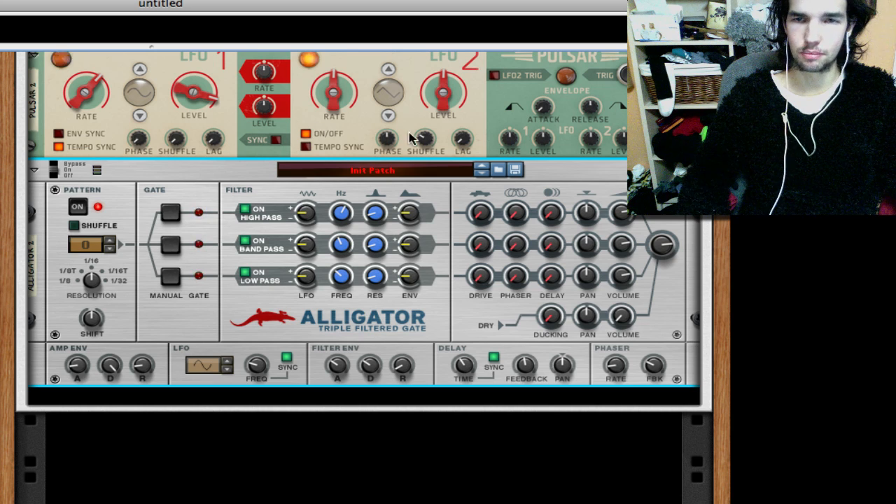
pyautogui.click(500, 171)
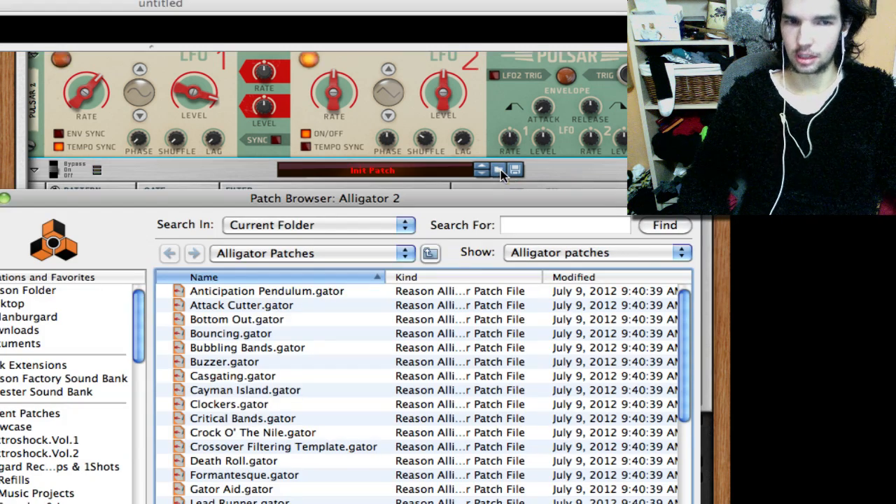
pyautogui.click(290, 293)
pyautogui.press('Return')
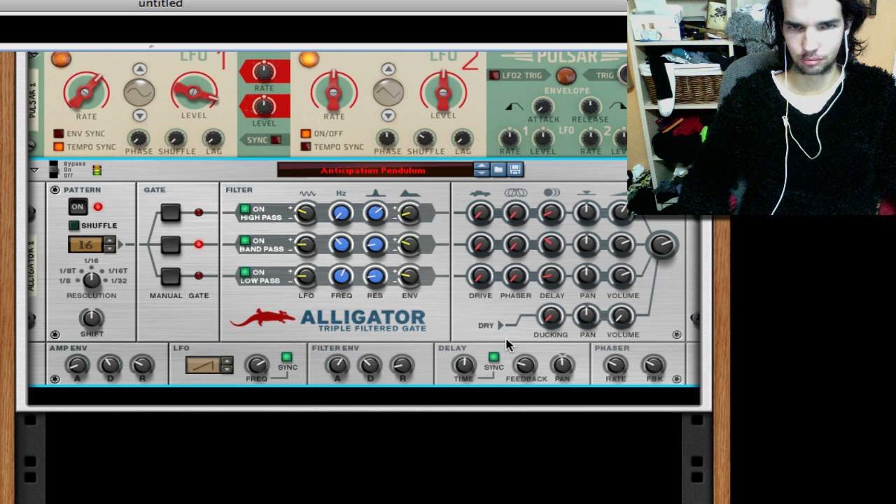
# - Add an MClass Compressor below the Alligator
pyautogui.scroll(-5, 401, 316)
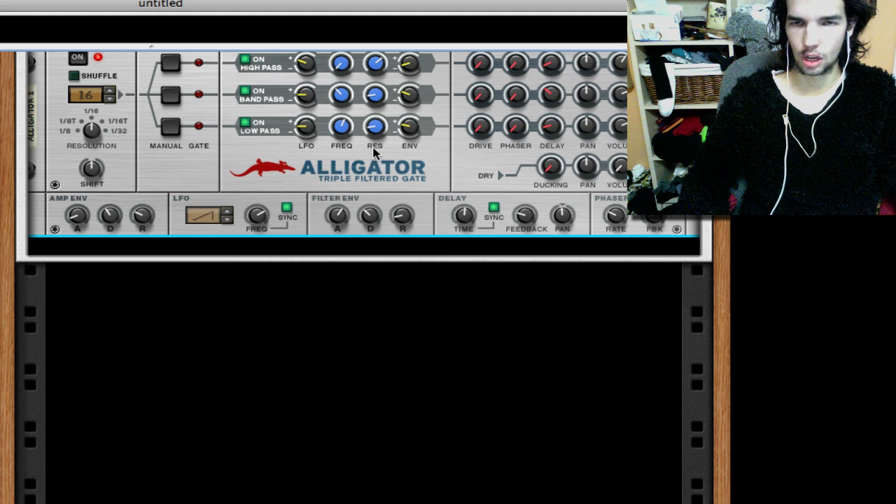
pyautogui.rightClick(447, 173)
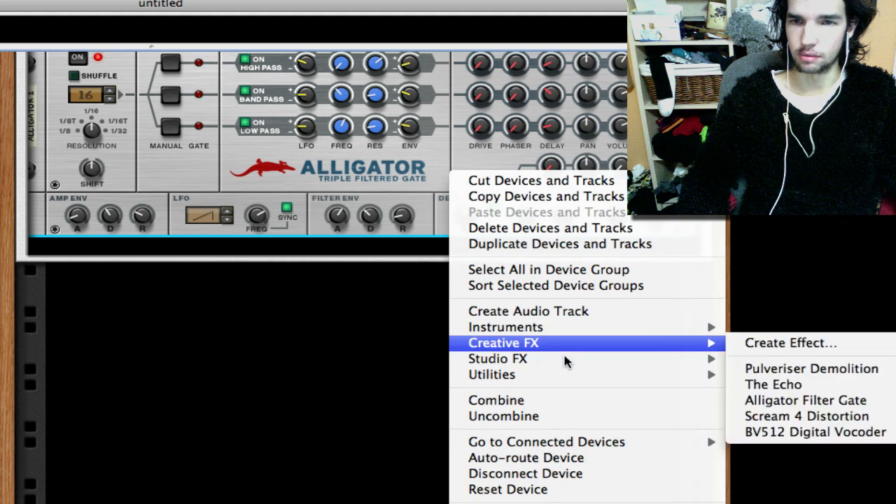
pyautogui.moveTo(655, 350)
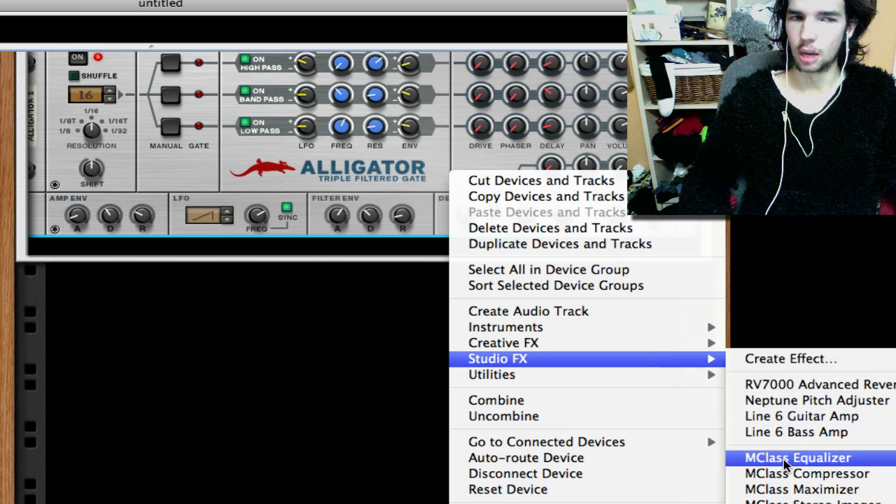
pyautogui.click(798, 474)
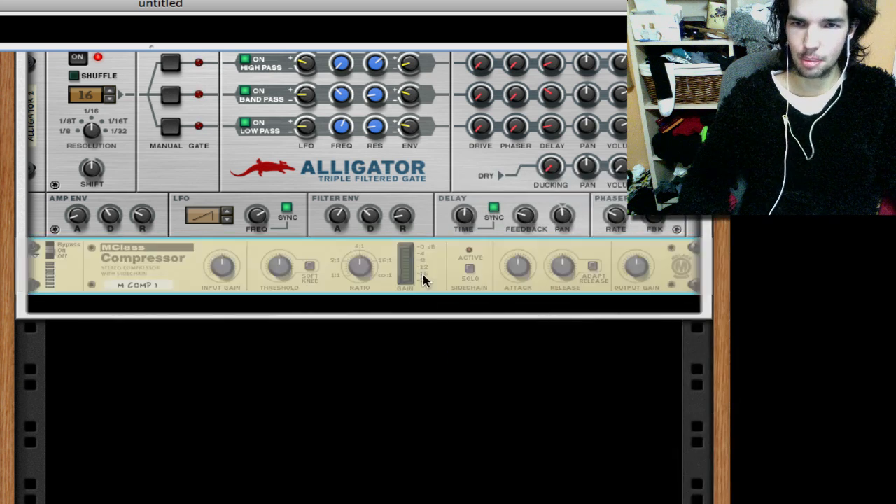
# - Add an MClass Equalizer below the compressor
pyautogui.rightClick(430, 280)
pyautogui.moveTo(537, 445)
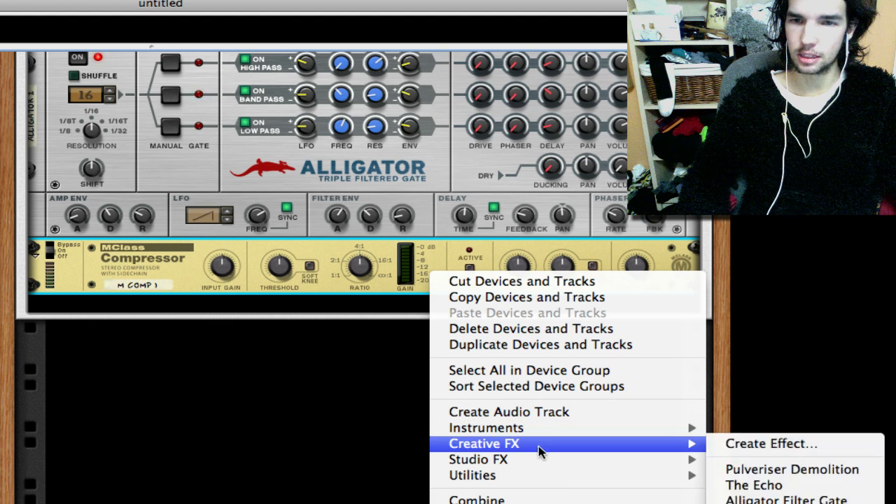
pyautogui.moveTo(672, 462)
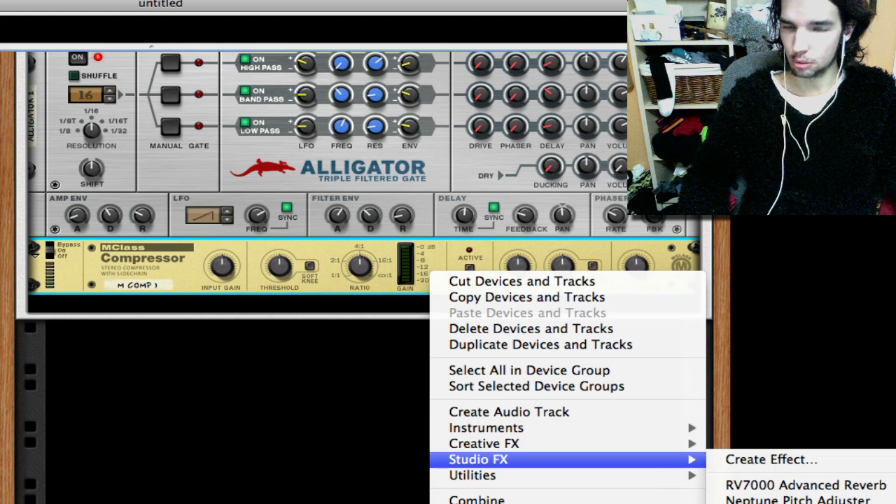
pyautogui.click(785, 502)
# - Add an MClass Maximizer below the equalizer
pyautogui.rightClick(403, 360)
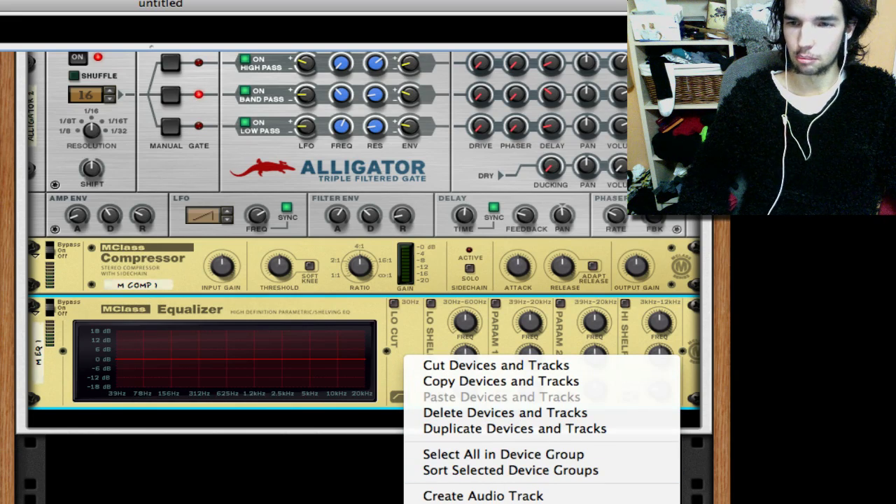
pyautogui.click(756, 502)
pyautogui.scroll(-5, 424, 443)
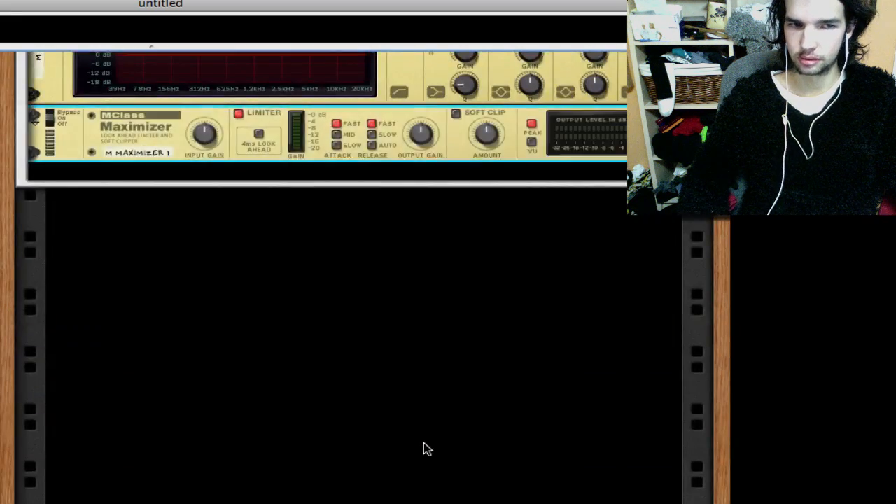
pyautogui.scroll(10, 423, 443)
pyautogui.scroll(-5, 423, 449)
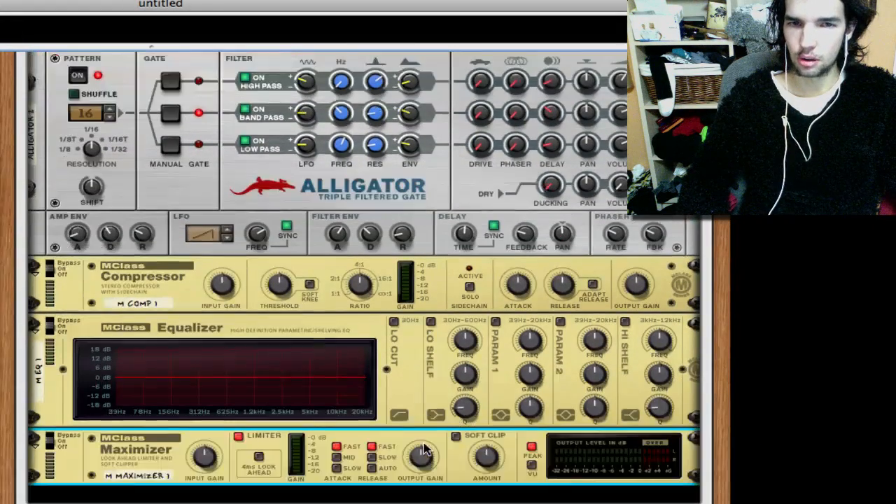
# - Raise the compressor's threshold and release, lower its ratio and set its attack to 25 ms
pyautogui.moveTo(283, 291); pyautogui.dragTo(281, 284)
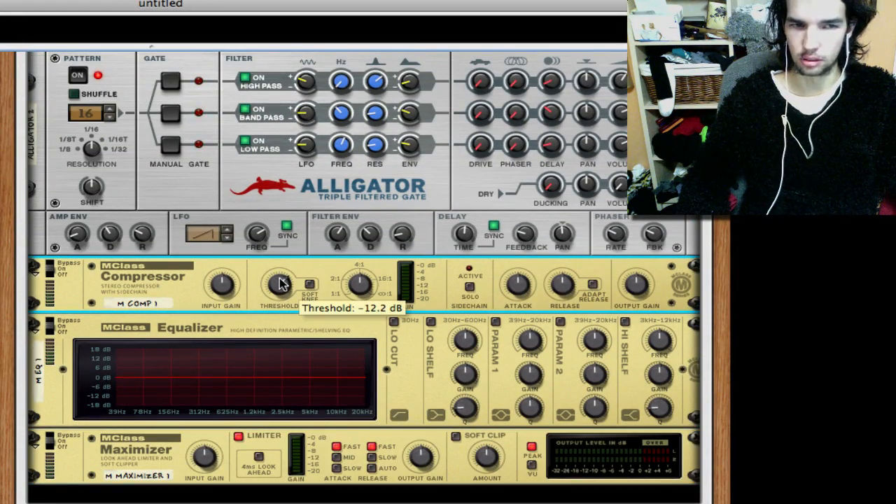
pyautogui.moveTo(360, 284); pyautogui.dragTo(360, 301)
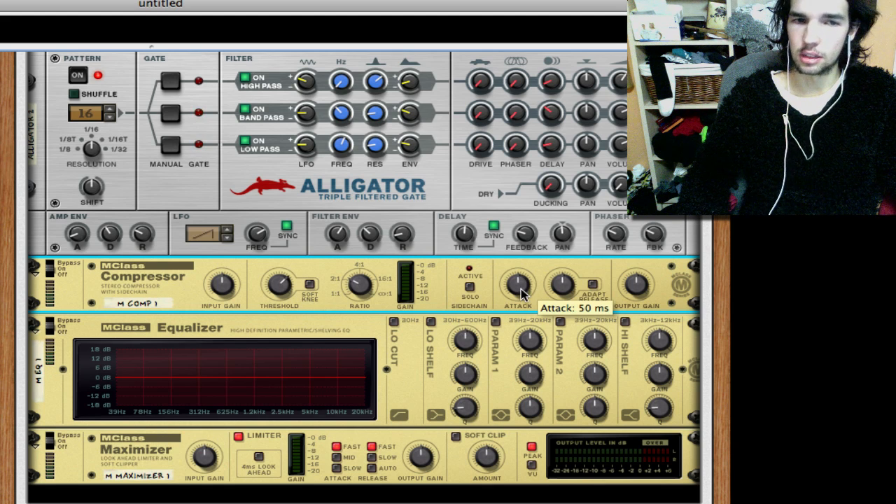
pyautogui.moveTo(518, 294); pyautogui.dragTo(520, 313)
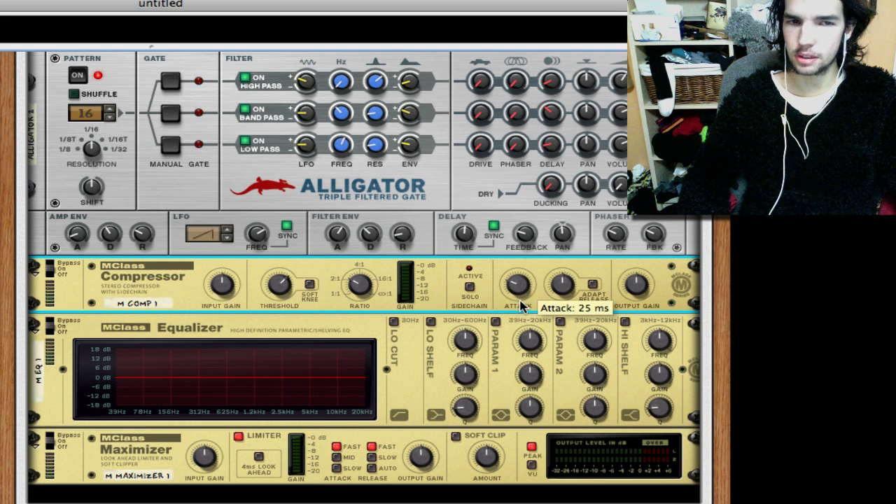
pyautogui.moveTo(568, 282); pyautogui.dragTo(569, 274)
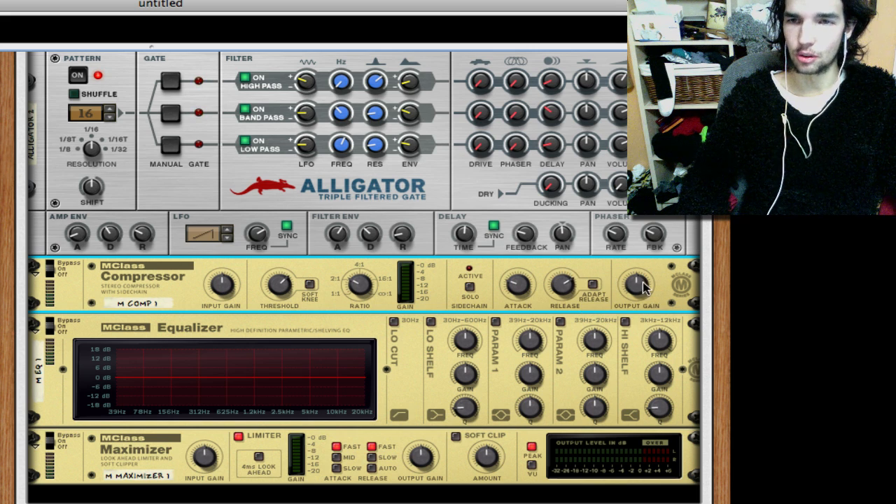
# - Enable the equalizer's low shelf and both parametric bands, cutting narrow notches near 156 Hz with Q 13.7 and between 312 and 625 Hz
pyautogui.scroll(-5, 640, 281)
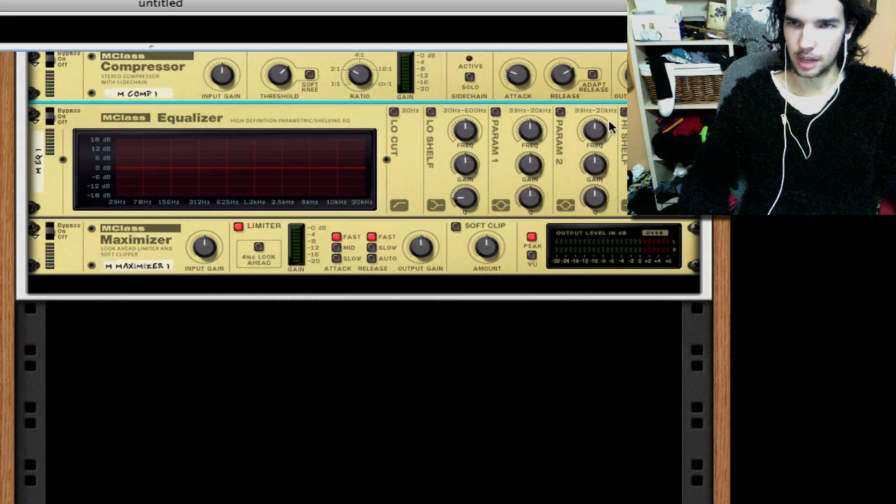
pyautogui.scroll(1, 605, 205)
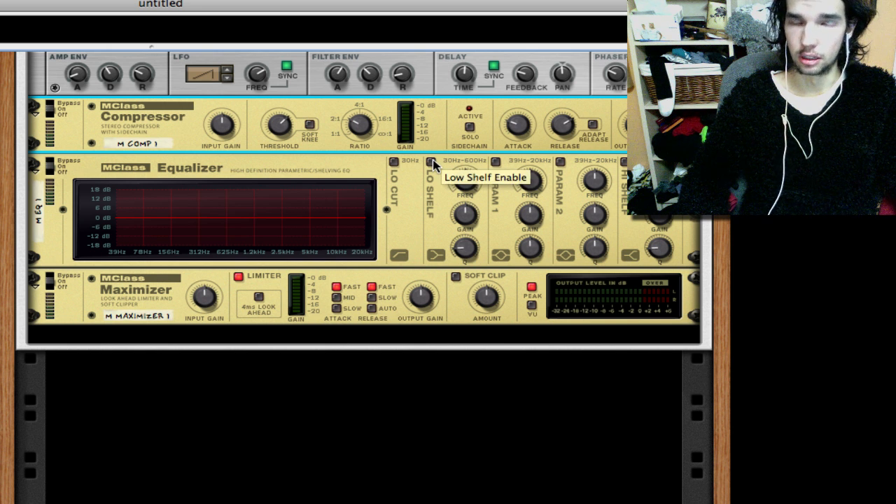
pyautogui.click(431, 162)
pyautogui.click(496, 163)
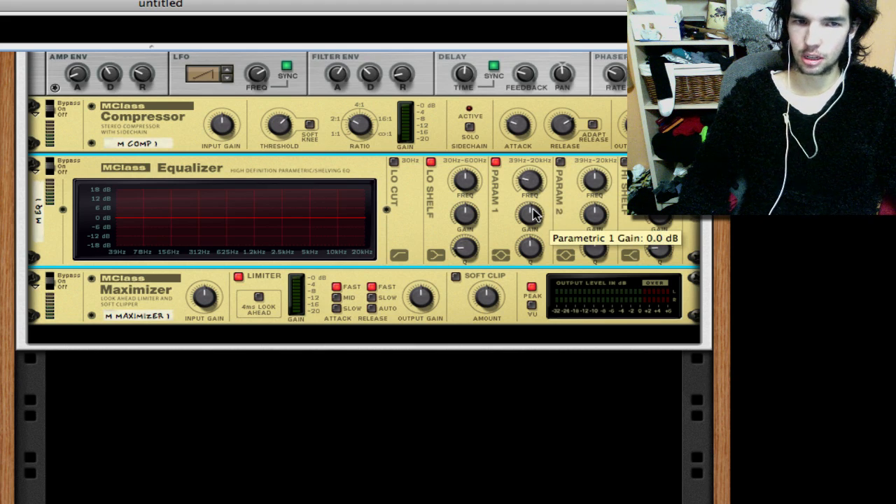
pyautogui.moveTo(534, 214); pyautogui.dragTo(533, 247)
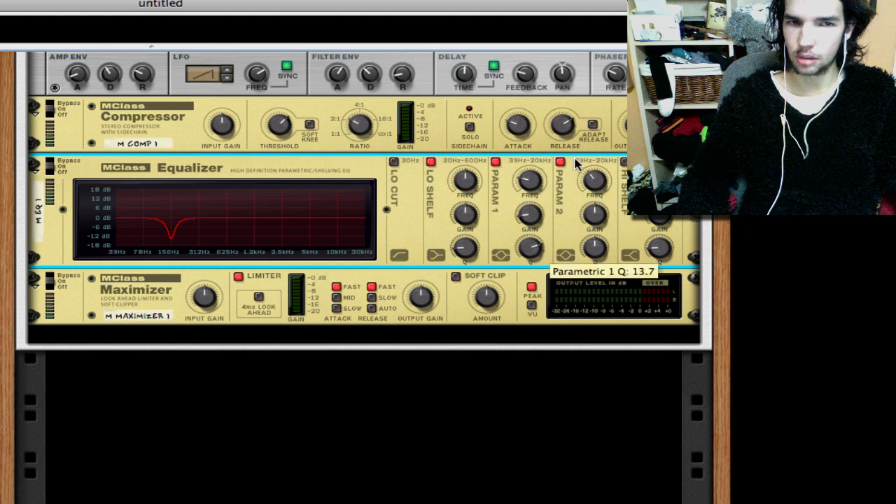
pyautogui.moveTo(600, 215)
pyautogui.mouseDown()
pyautogui.moveTo(600, 225)
pyautogui.moveTo(600, 217)
pyautogui.mouseUp()
pyautogui.moveTo(605, 258); pyautogui.dragTo(606, 234)
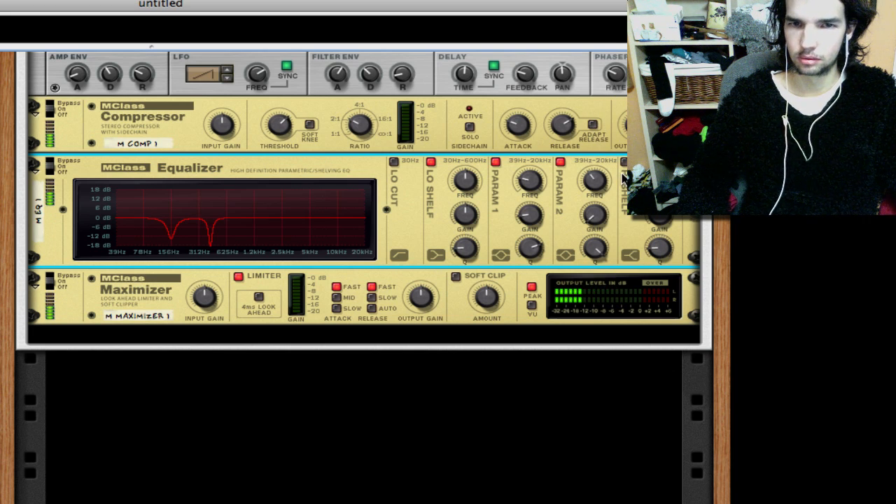
# - Switch off the Maximizer's limiter, set its release to Auto, and enable soft clip with a high amount
pyautogui.click(238, 278)
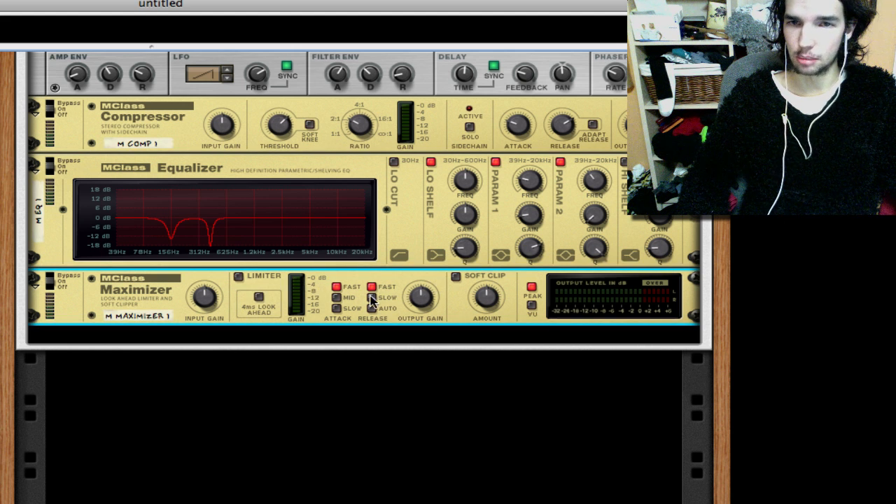
pyautogui.click(456, 276)
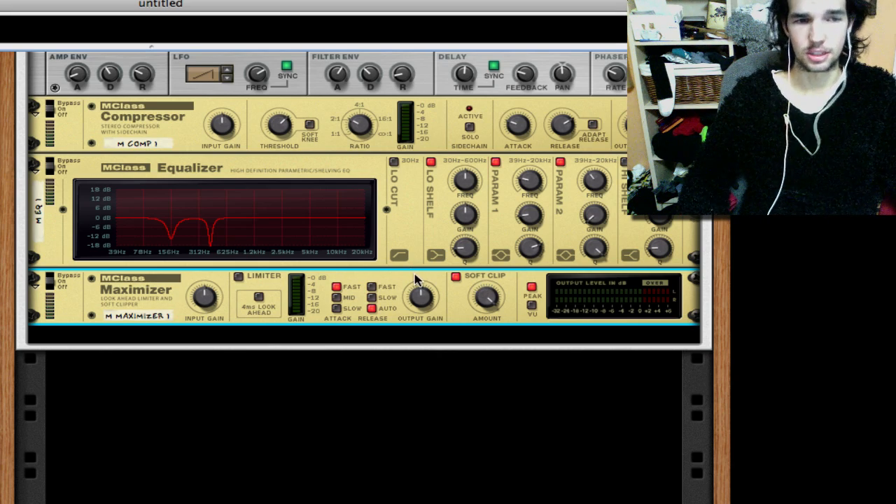
pyautogui.scroll(-2, 518, 301)
pyautogui.scroll(15, 518, 306)
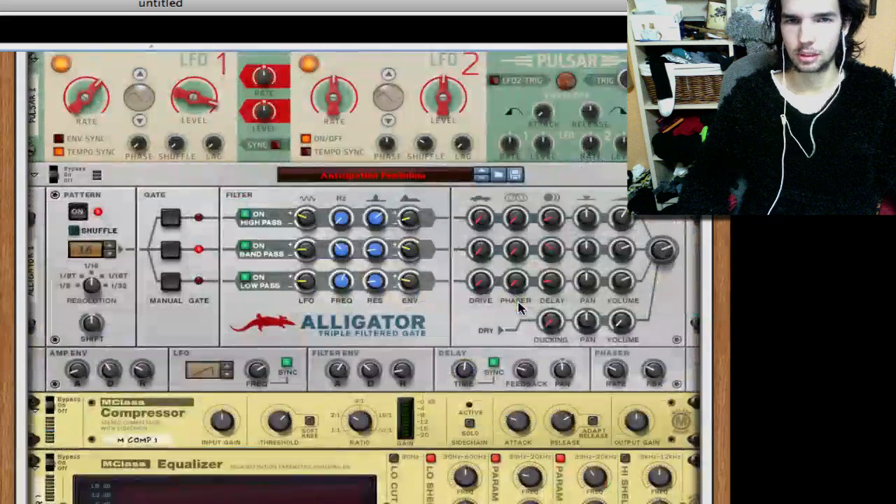